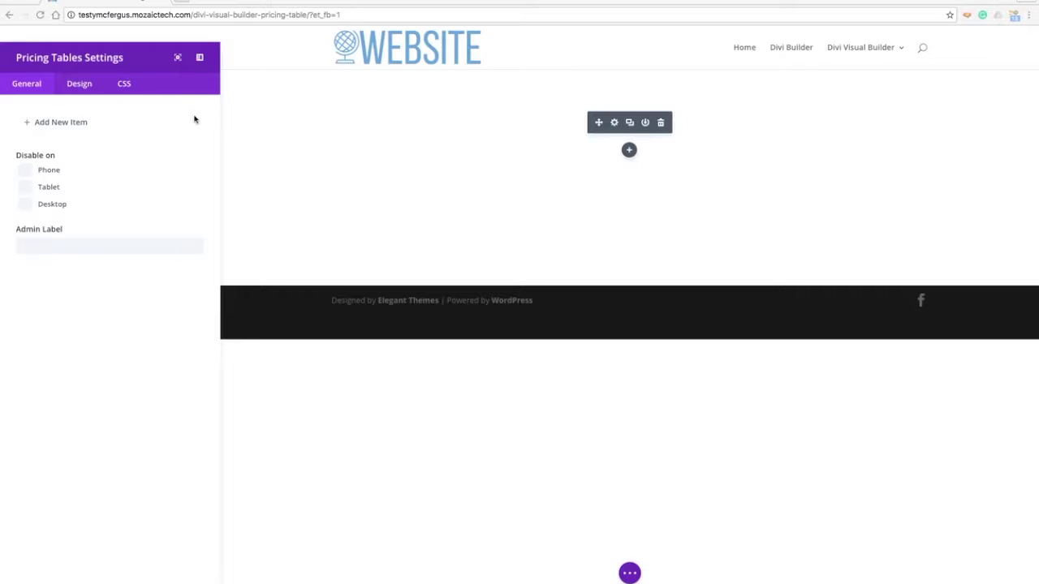
Step: Add a new pricing table item titled "Basic Package" with the subtitle "Our Modest Offering"
{"action": "left_click", "coordinate": [58, 124]}
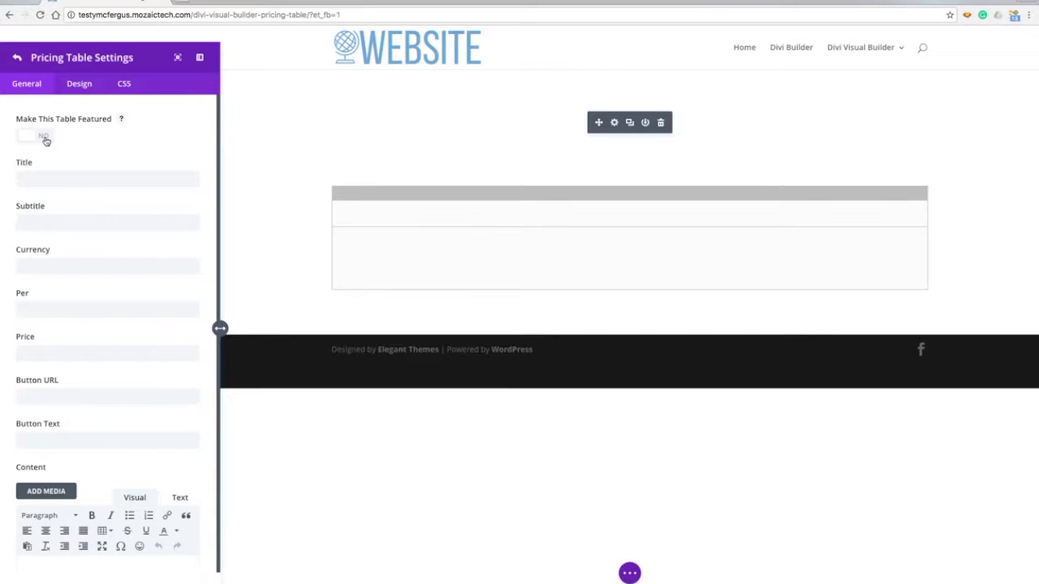
{"action": "left_click", "coordinate": [69, 178]}
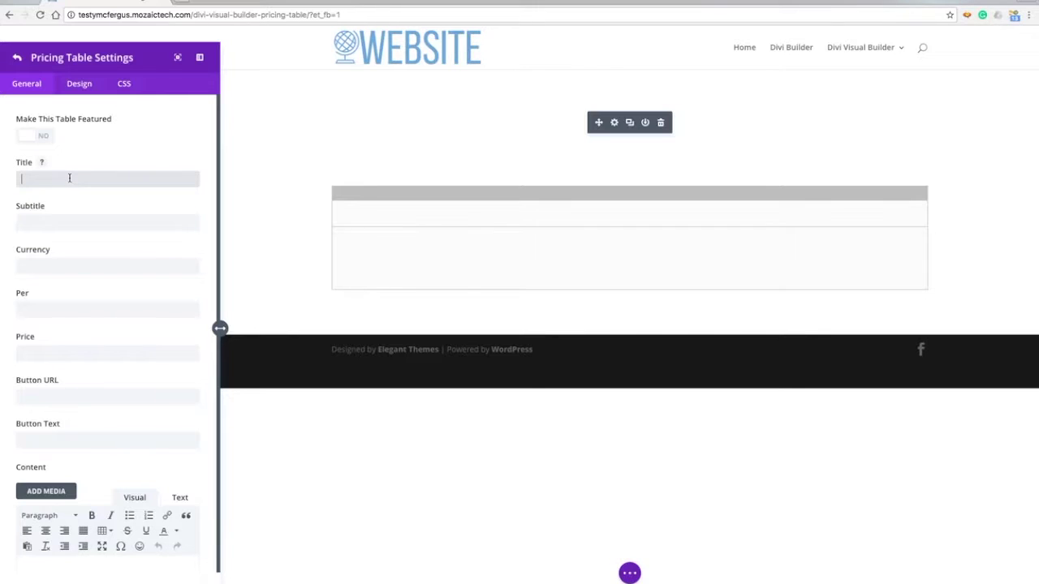
{"action": "type", "text": "Basic Package"}
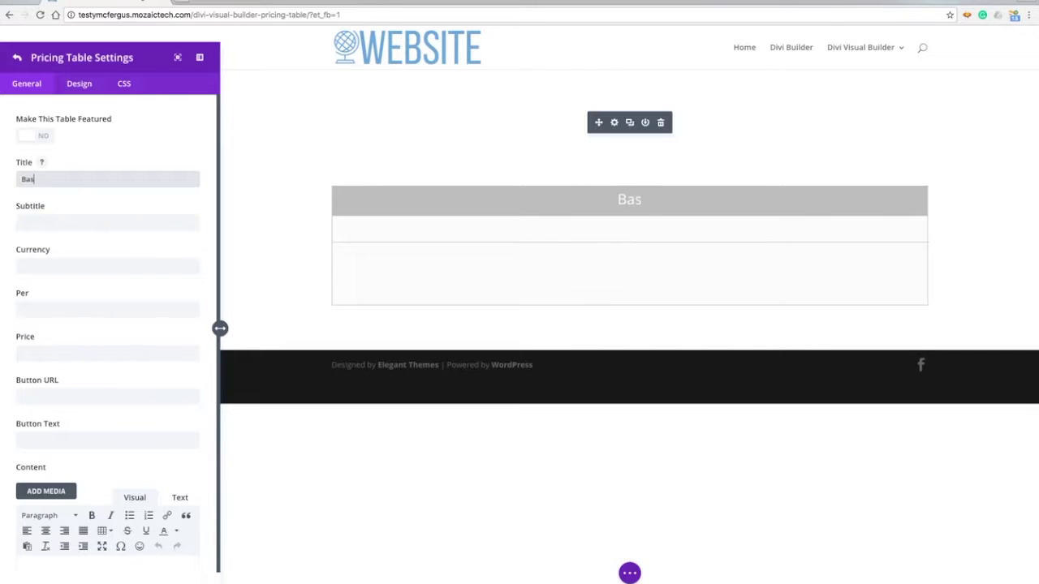
{"action": "left_click", "coordinate": [107, 222]}
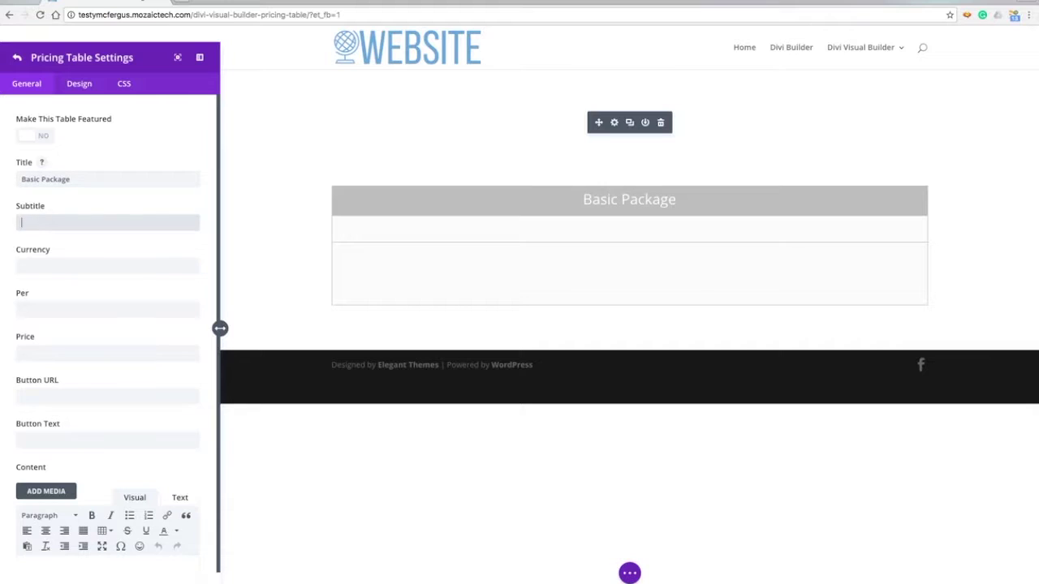
{"action": "type", "text": "Our"}
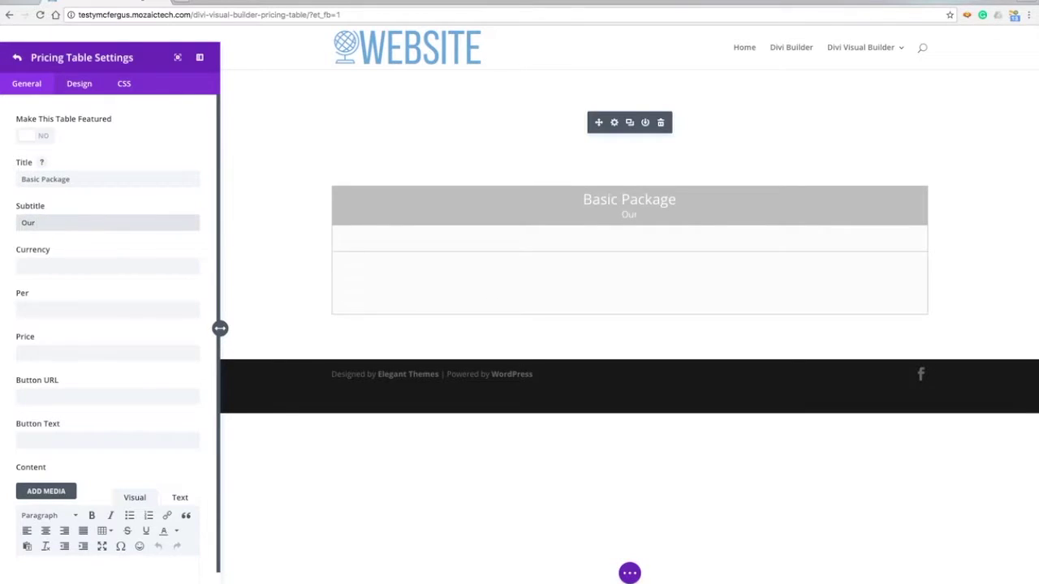
{"action": "type", "text": " Modest Offering"}
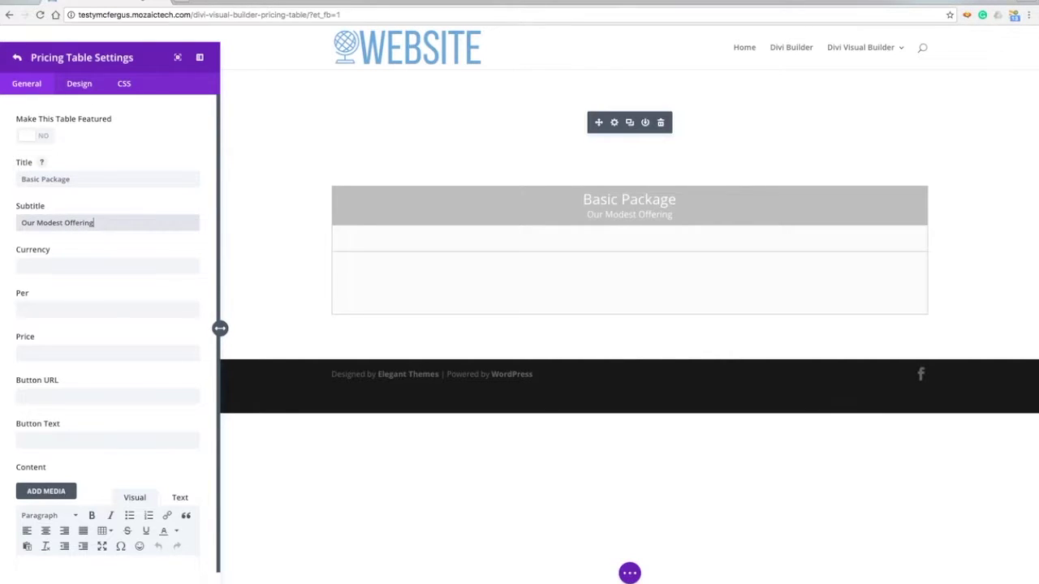
Step: Set the Basic Package's currency to $, its billing period to "Month" and its price to 29.95
{"action": "key", "text": "Tab"}
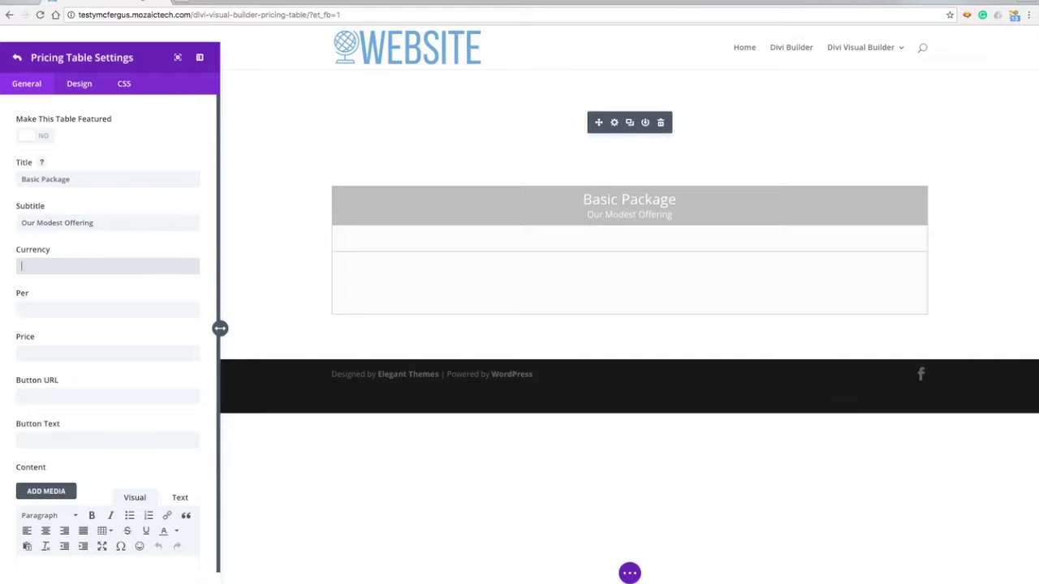
{"action": "type", "text": "$"}
{"action": "key", "text": "Tab"}
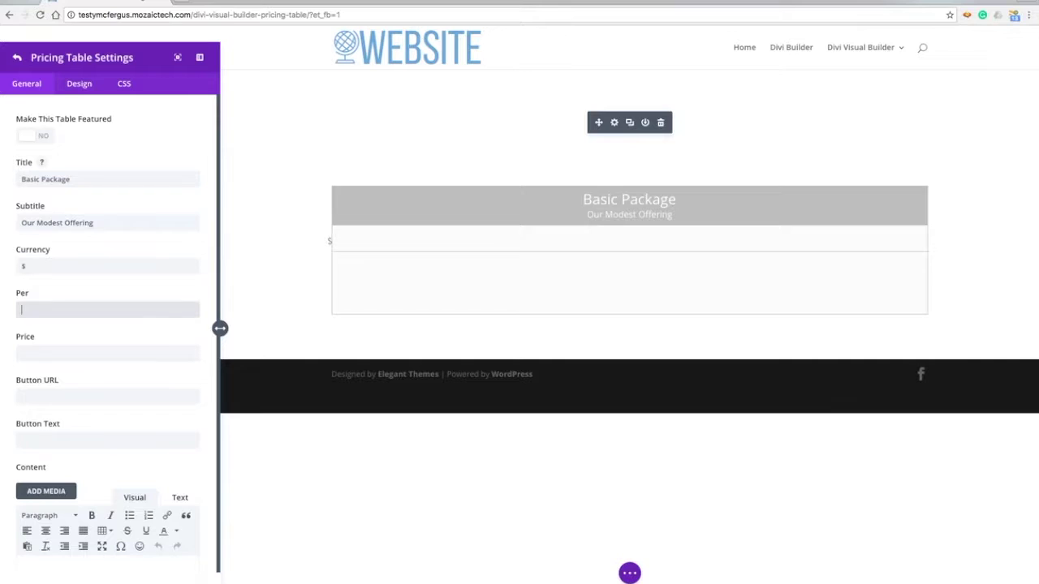
{"action": "type", "text": "Month"}
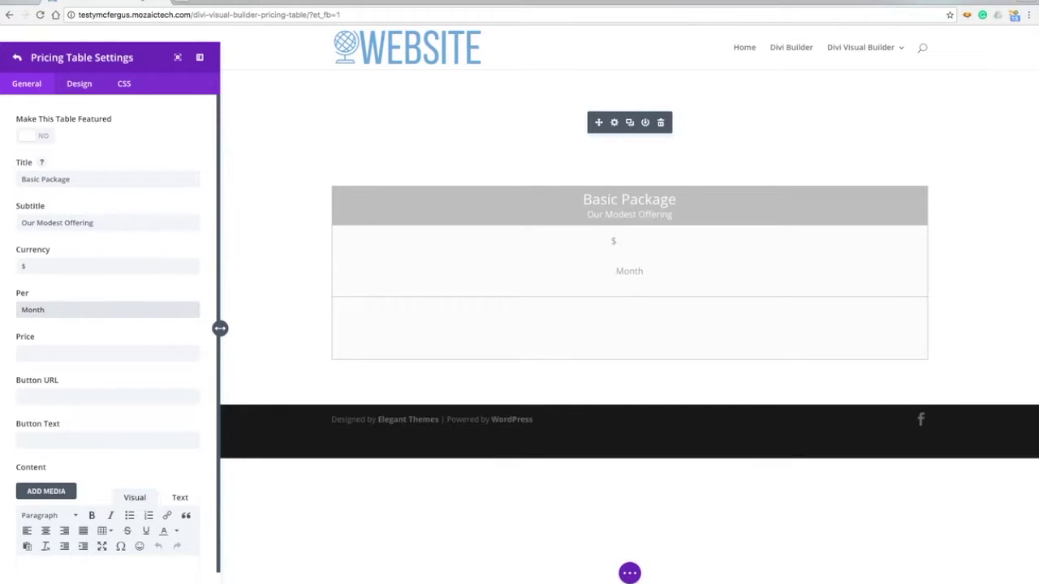
{"action": "left_click", "coordinate": [107, 353]}
{"action": "type", "text": "2"}
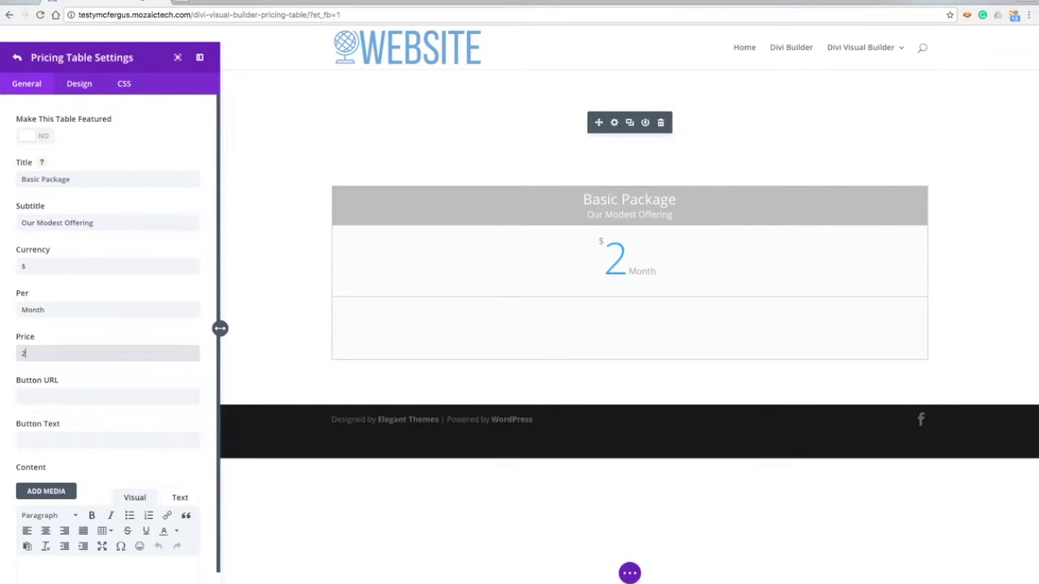
{"action": "type", "text": "9.95"}
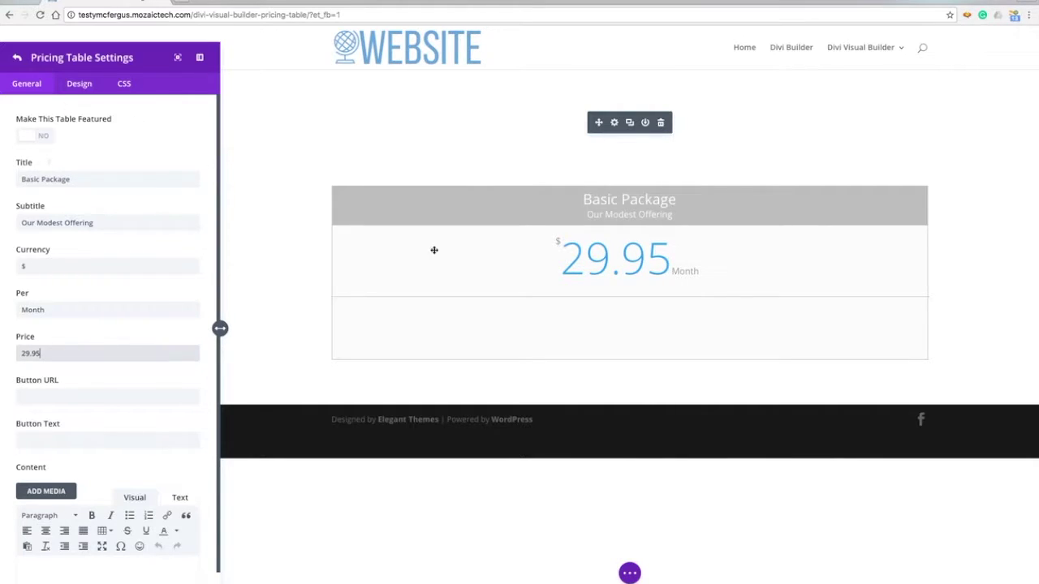
Step: Give the Basic Package a button with the URL "#" and the text "Get Started!"
{"action": "scroll", "coordinate": [208, 233], "scroll_direction": "down", "scroll_amount": 1}
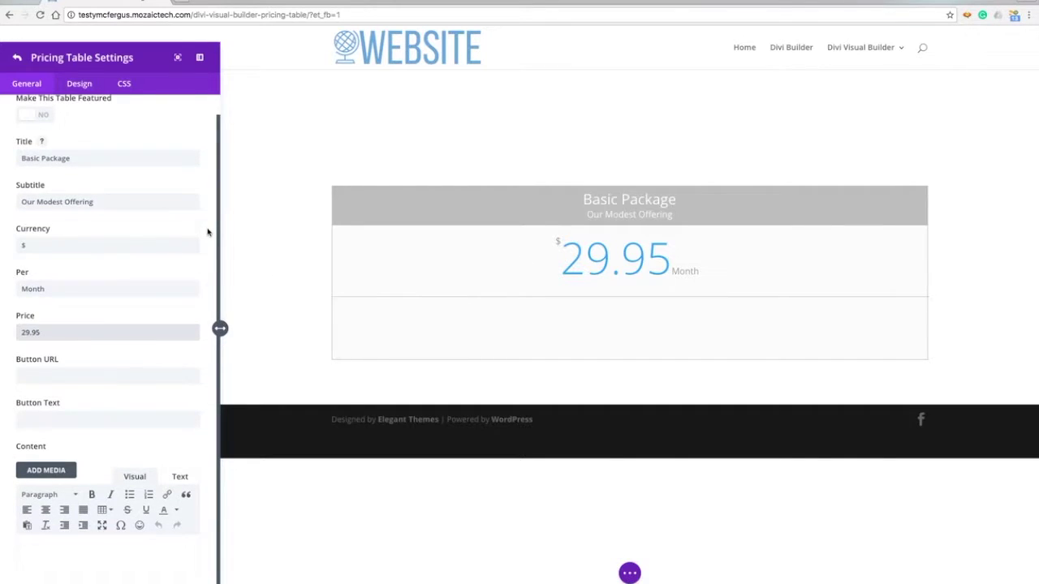
{"action": "left_click", "coordinate": [93, 371]}
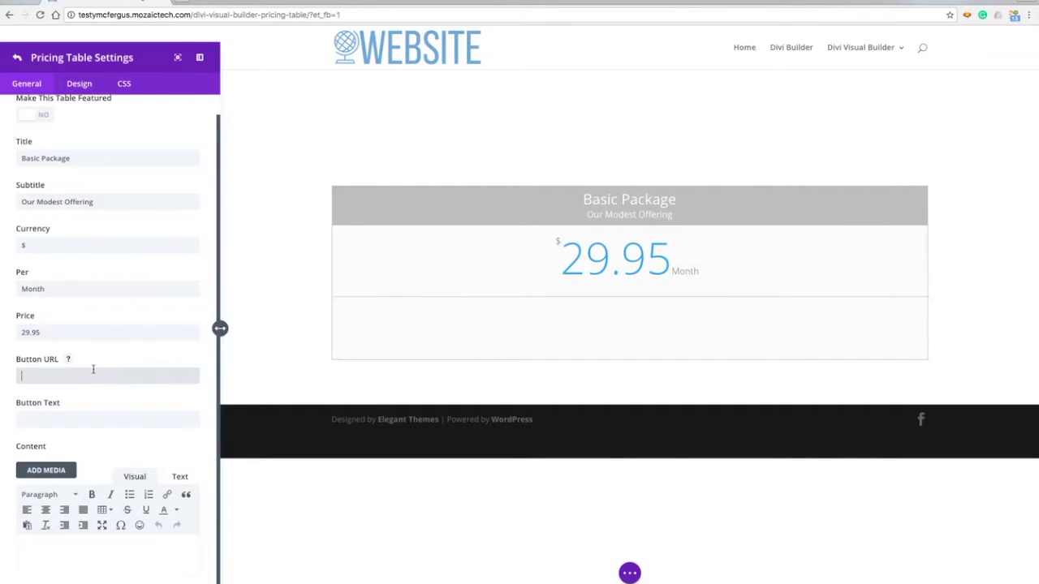
{"action": "type", "text": "#"}
{"action": "key", "text": "Tab"}
{"action": "type", "text": "Get St"}
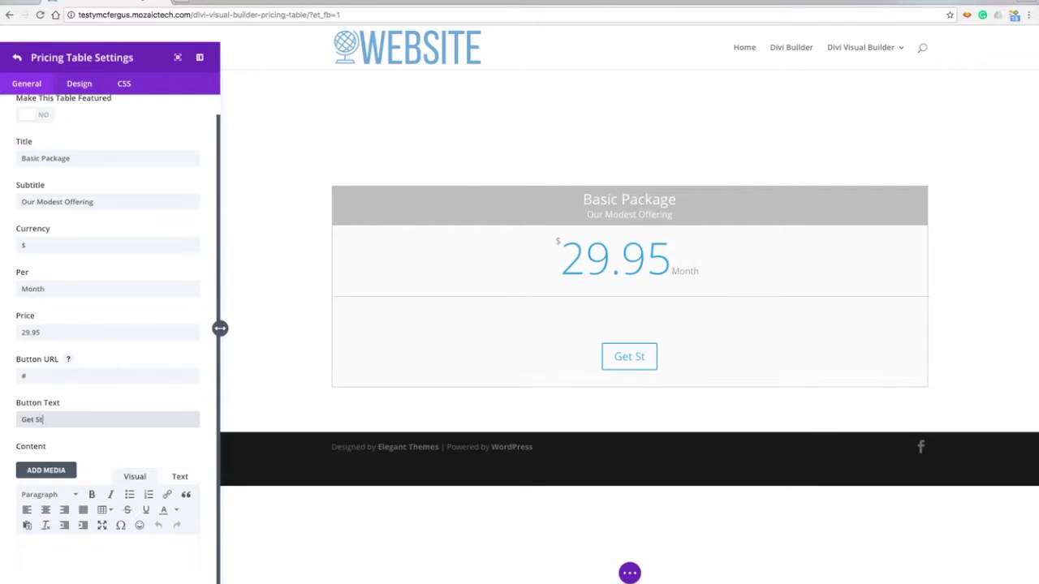
{"action": "type", "text": "arted"}
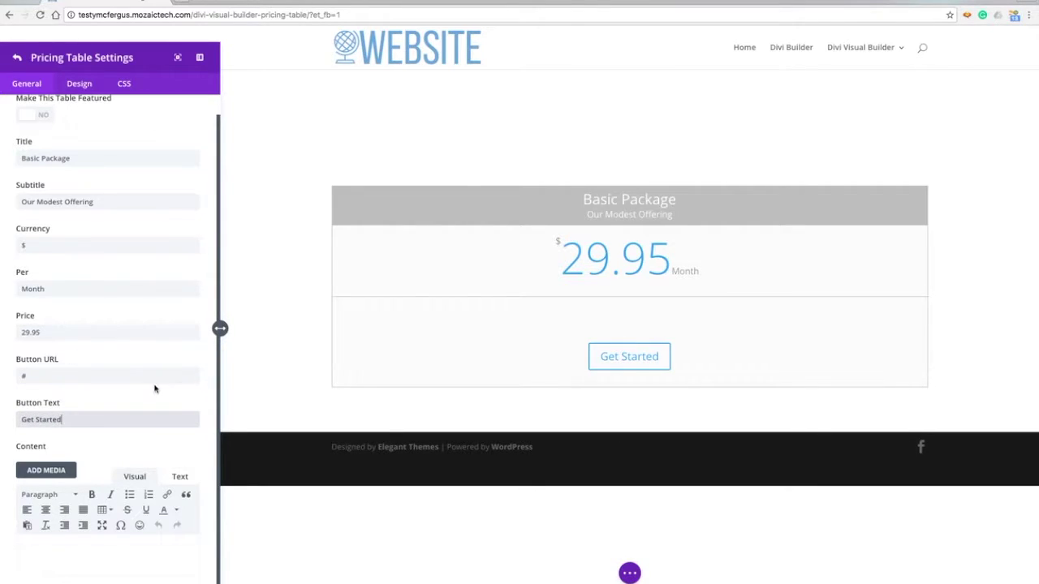
{"action": "type", "text": "!"}
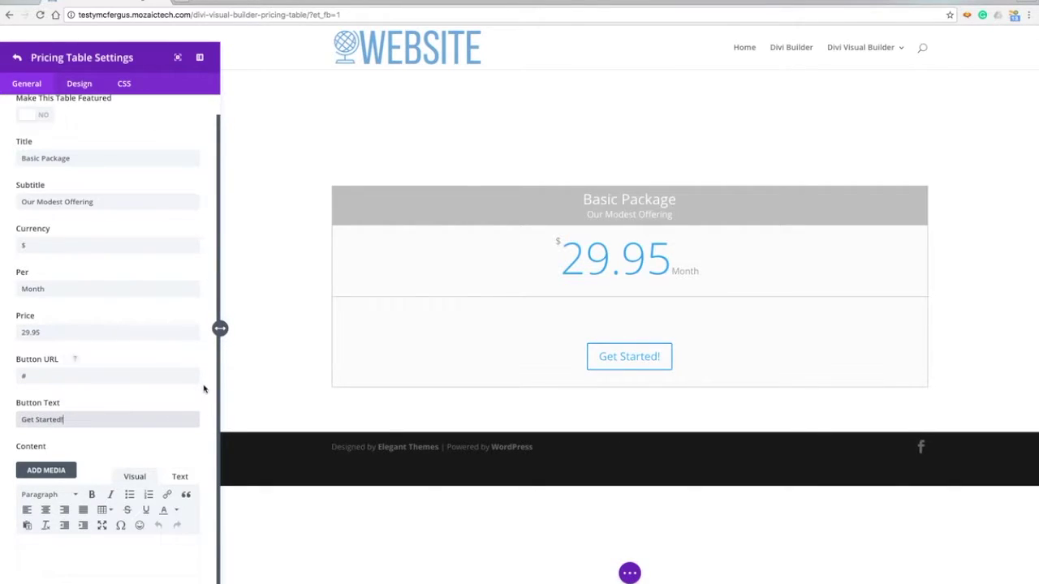
Step: Enter "Basic features", "Basic Colors" and "- Extra Stuff" as separate content lines of the Basic Package, and return to the list of tables
{"action": "left_click", "coordinate": [116, 555]}
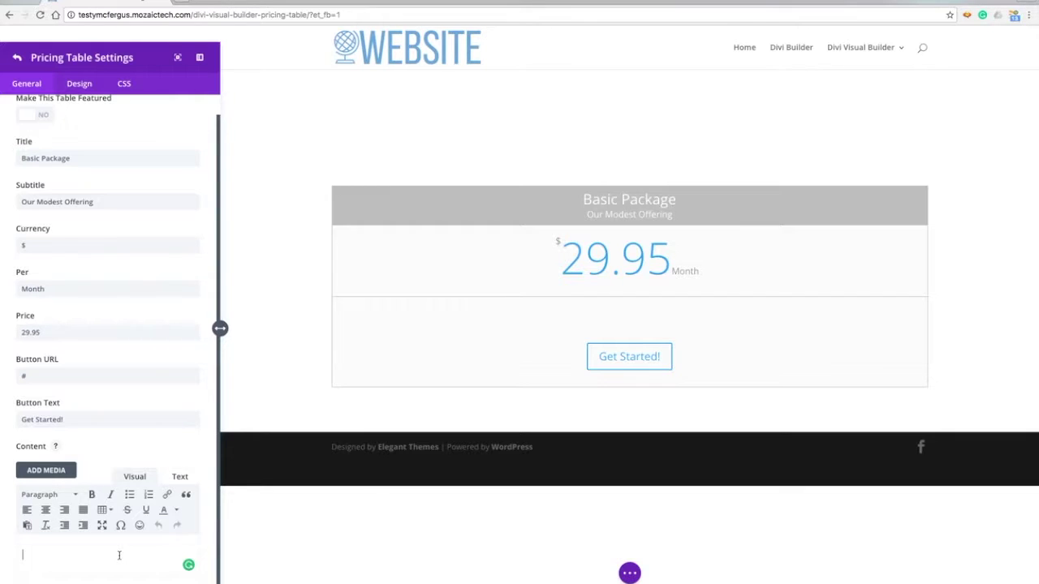
{"action": "type", "text": "Basic features"}
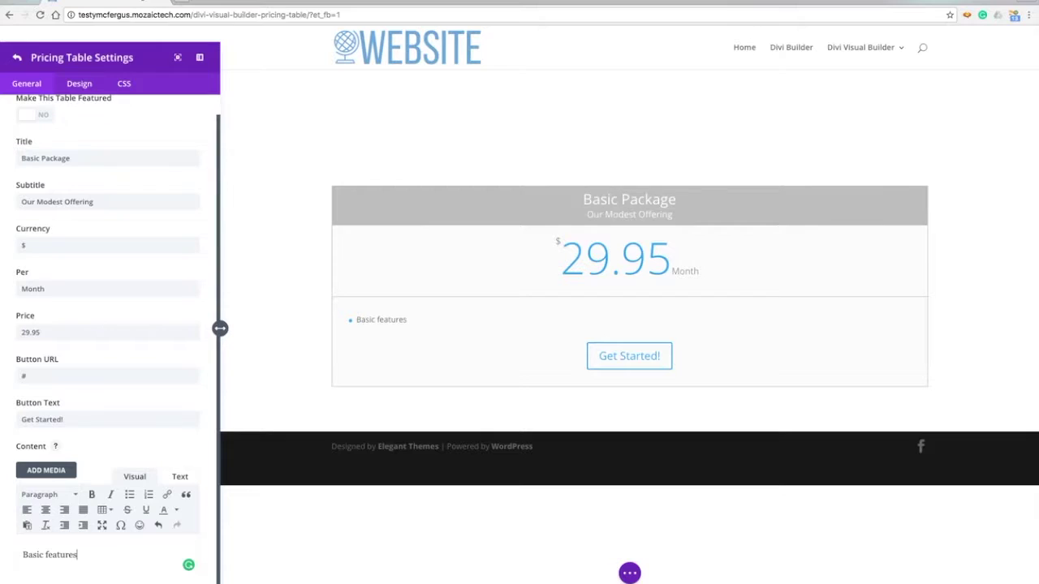
{"action": "key", "text": "Return"}
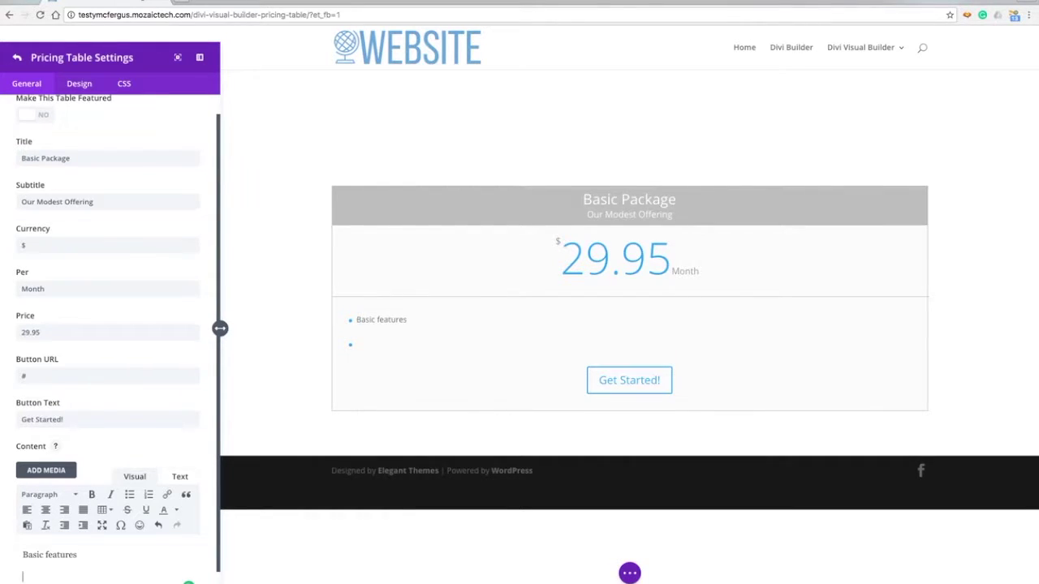
{"action": "type", "text": "Basic Colors"}
{"action": "key", "text": "Return"}
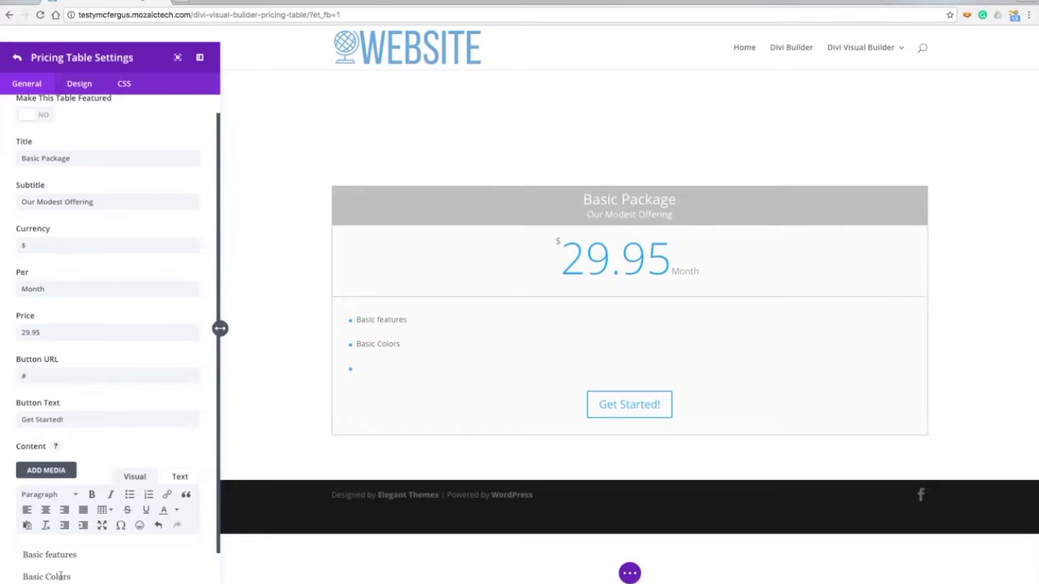
{"action": "scroll", "coordinate": [104, 515], "scroll_direction": "down", "scroll_amount": 2}
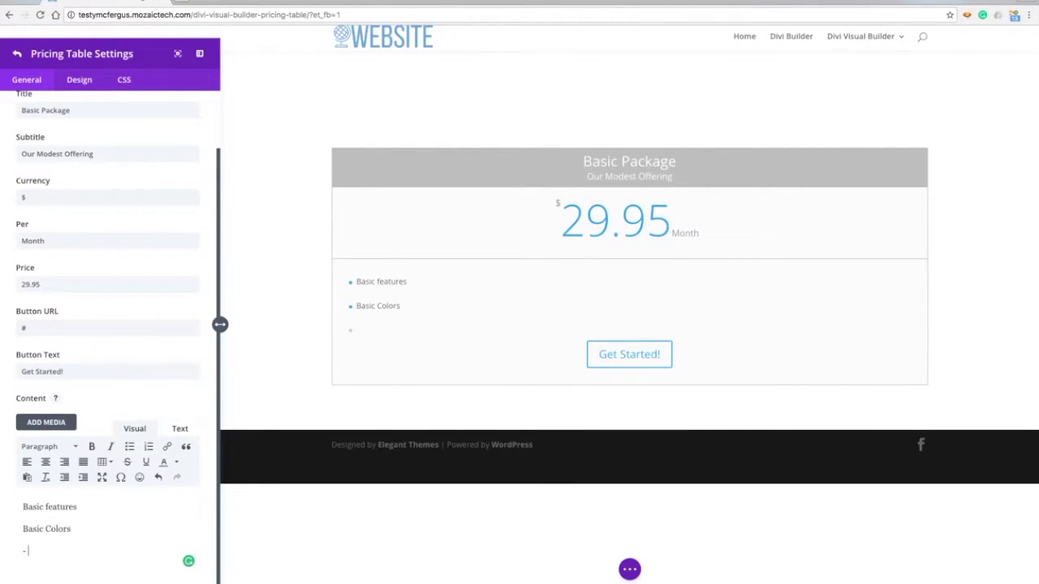
{"action": "type", "text": "E"}
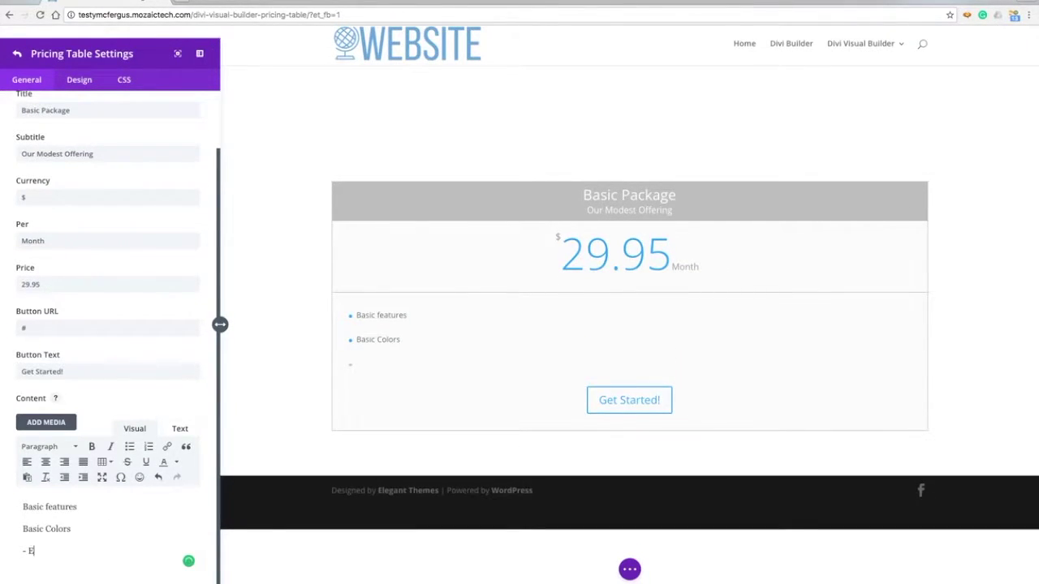
{"action": "type", "text": "xtra Stuff"}
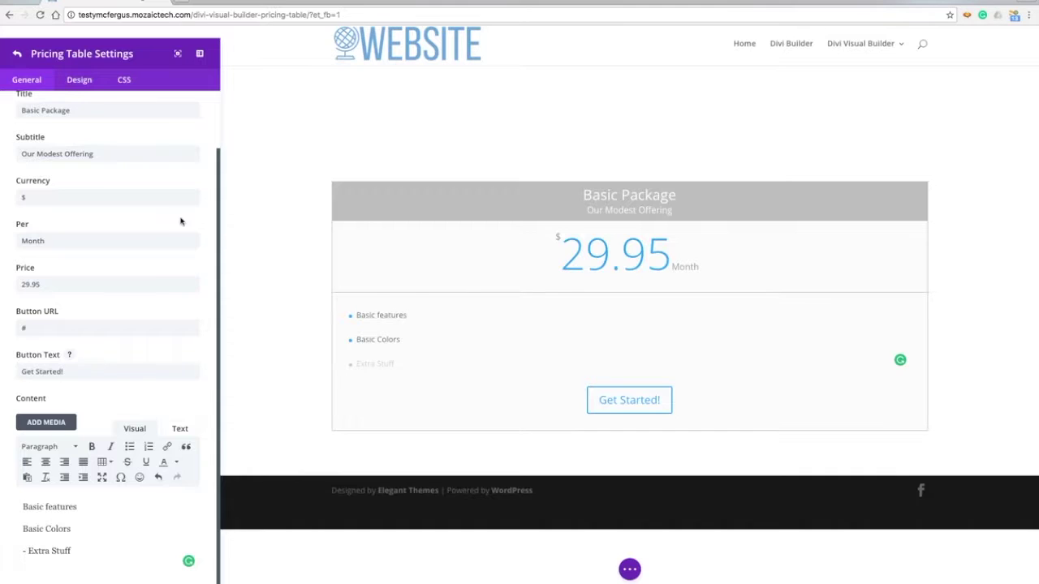
{"action": "scroll", "coordinate": [202, 210], "scroll_direction": "up", "scroll_amount": 2}
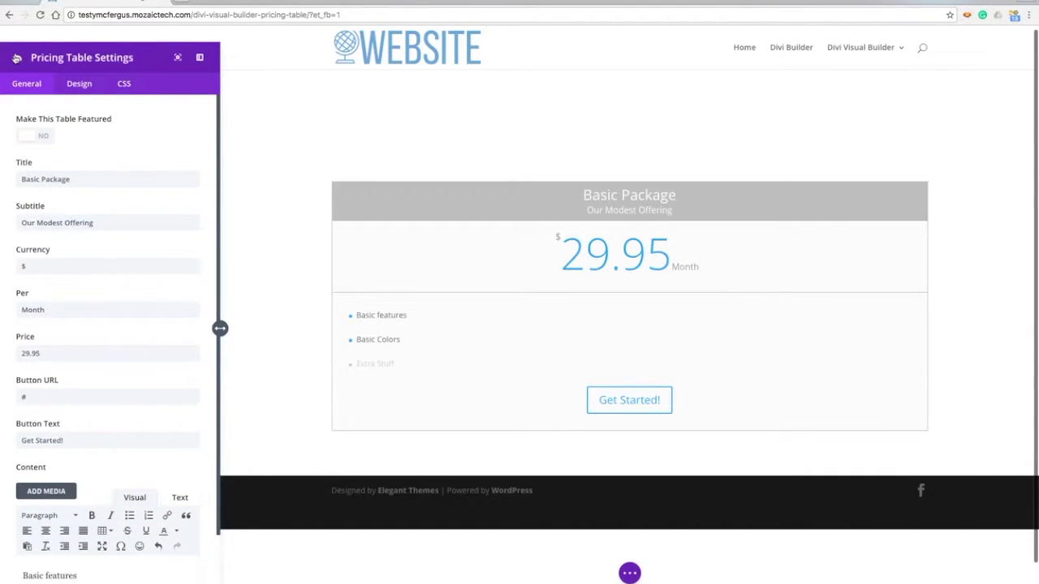
{"action": "left_click", "coordinate": [16, 58]}
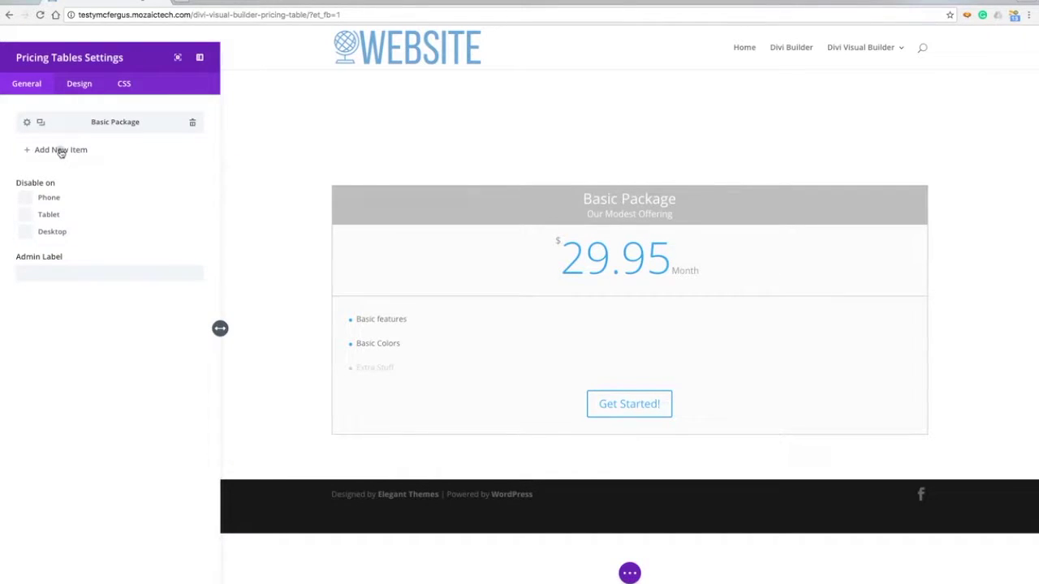
Step: Add a second pricing table marked as featured, titled "Ultimate Package" with the subtitle "Our Greatest Offering"
{"action": "left_click", "coordinate": [61, 150]}
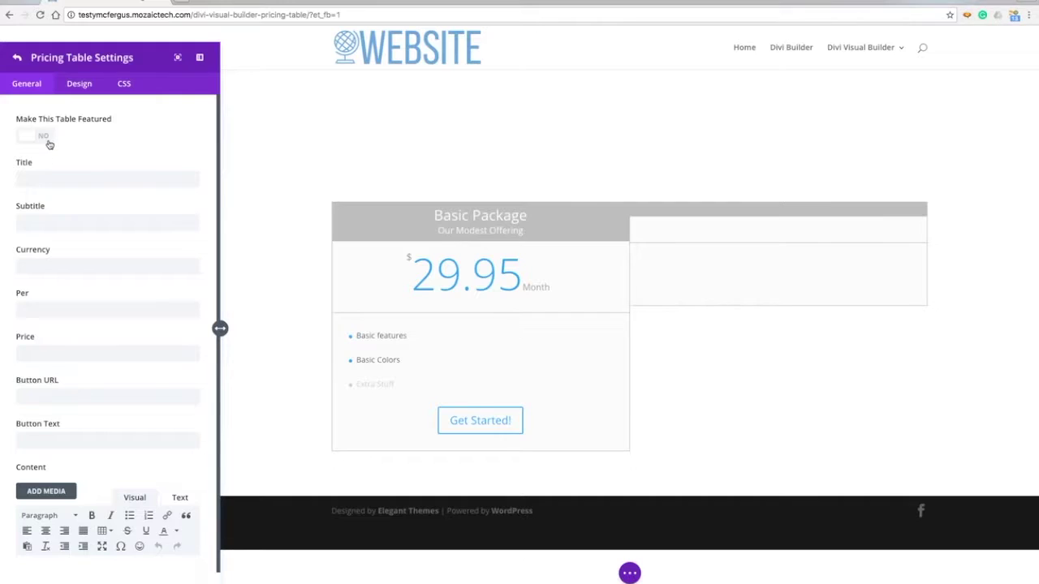
{"action": "left_click", "coordinate": [49, 144]}
{"action": "left_click", "coordinate": [79, 177]}
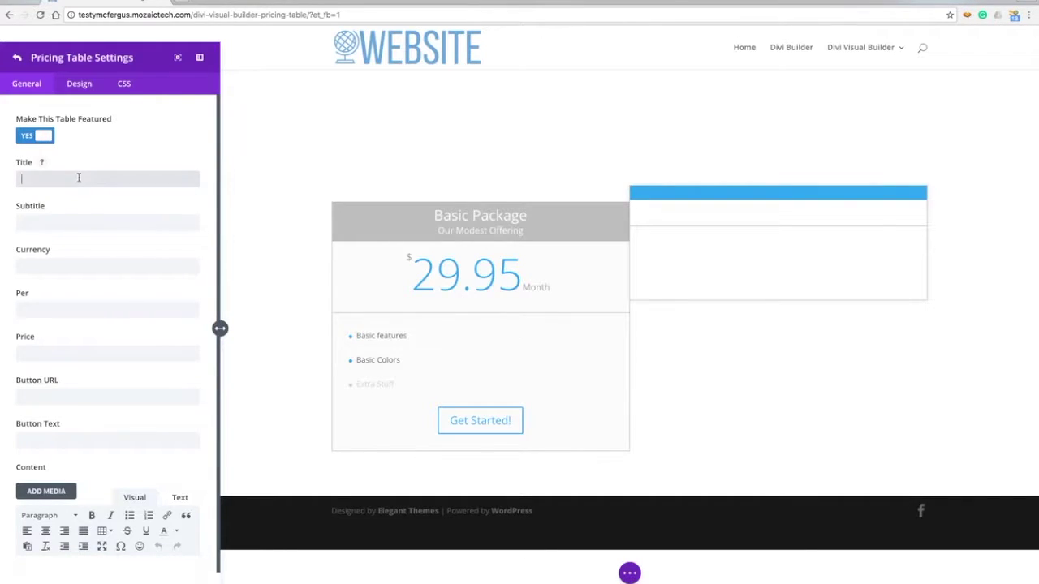
{"action": "type", "text": "Ultimate Pa"}
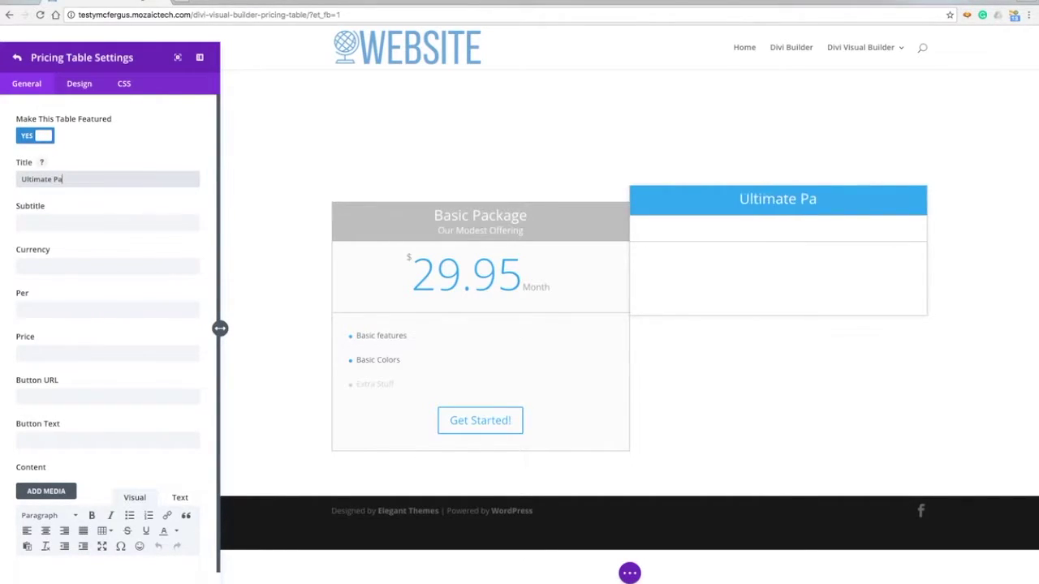
{"action": "type", "text": "ckage"}
{"action": "key", "text": "Tab"}
{"action": "type", "text": "O"}
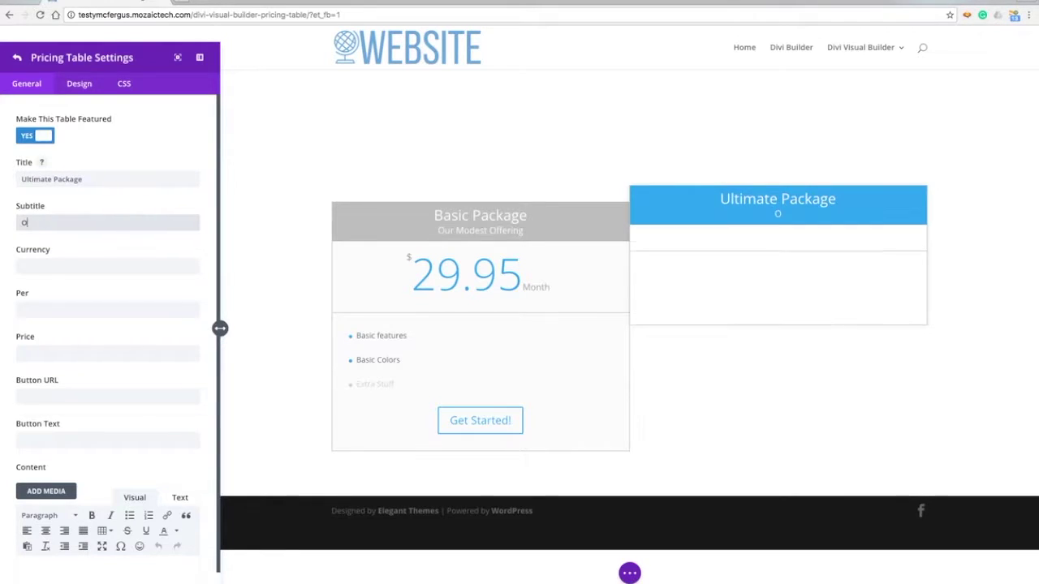
{"action": "type", "text": "ur Greatest Offering"}
Step: Set the Ultimate Package's currency to $, its billing period to "Month" and its price to 59.95
{"action": "key", "text": "Tab"}
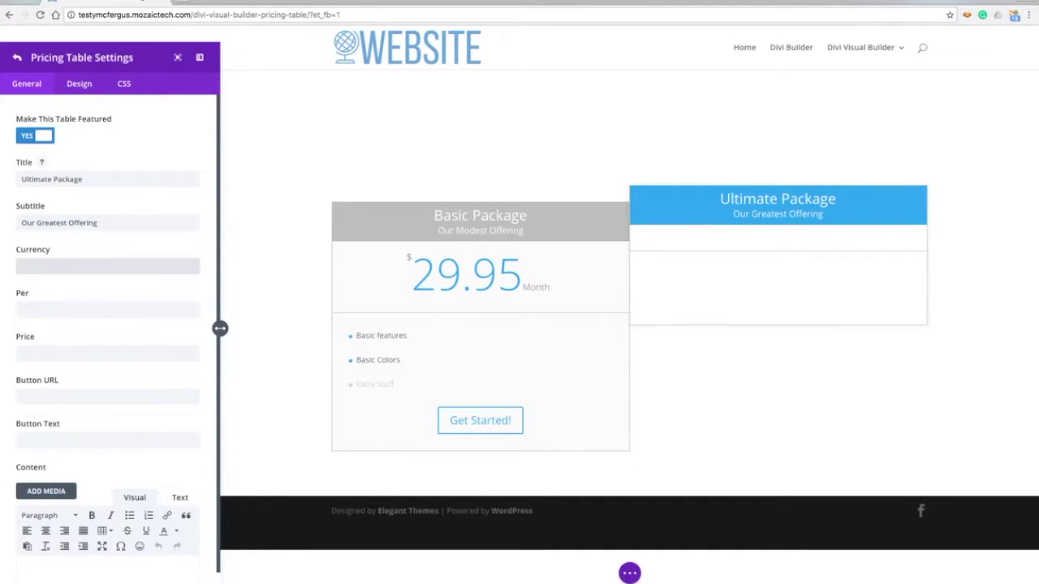
{"action": "type", "text": "$"}
{"action": "key", "text": "Tab"}
{"action": "type", "text": "Mo"}
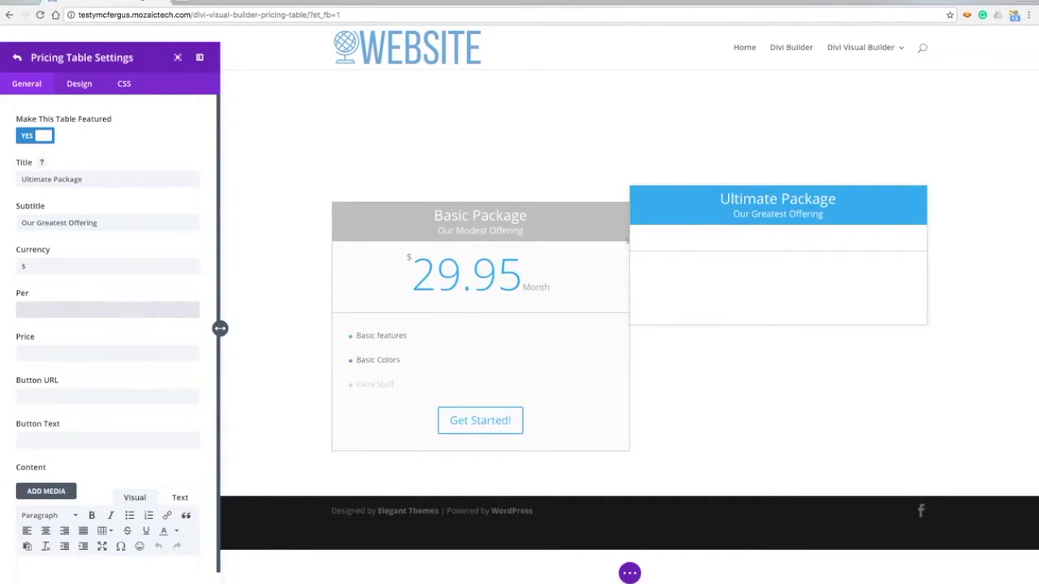
{"action": "type", "text": "nth"}
{"action": "key", "text": "Tab"}
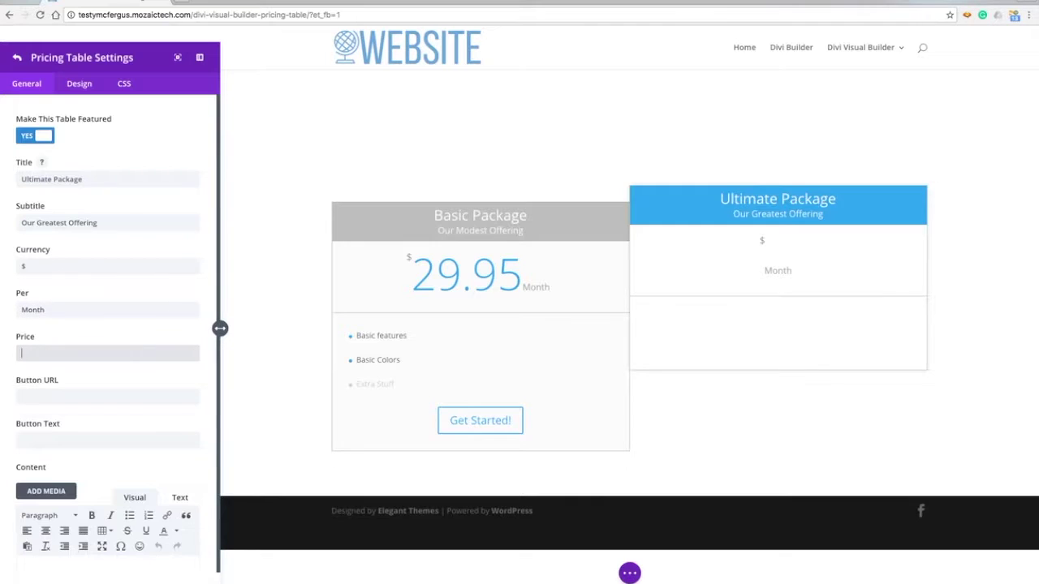
{"action": "type", "text": "59.95"}
Step: Give the Ultimate Package a button with the URL "#" and the text "Get Started!"
{"action": "key", "text": "Tab"}
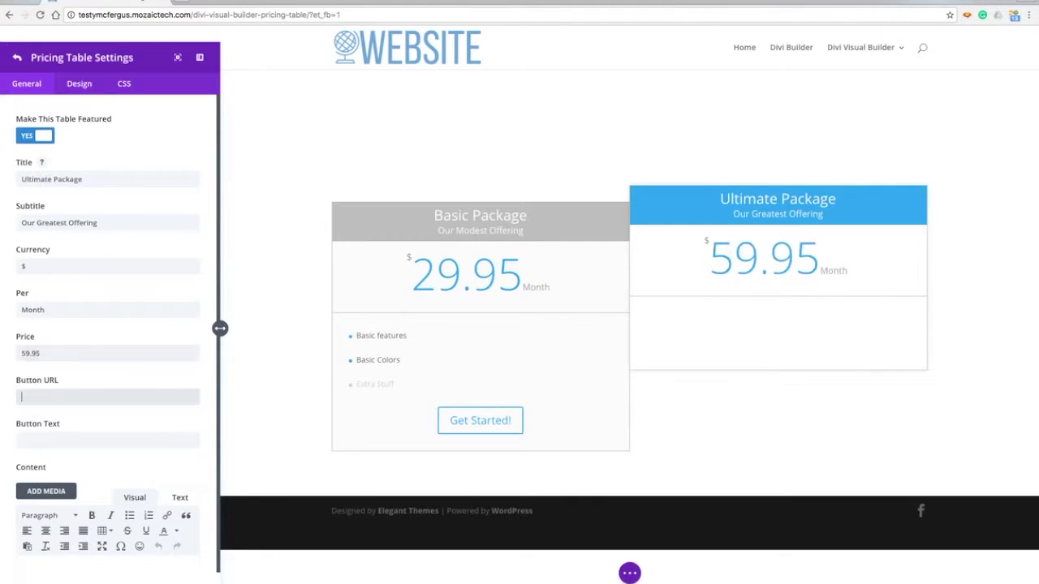
{"action": "type", "text": "#"}
{"action": "key", "text": "Tab"}
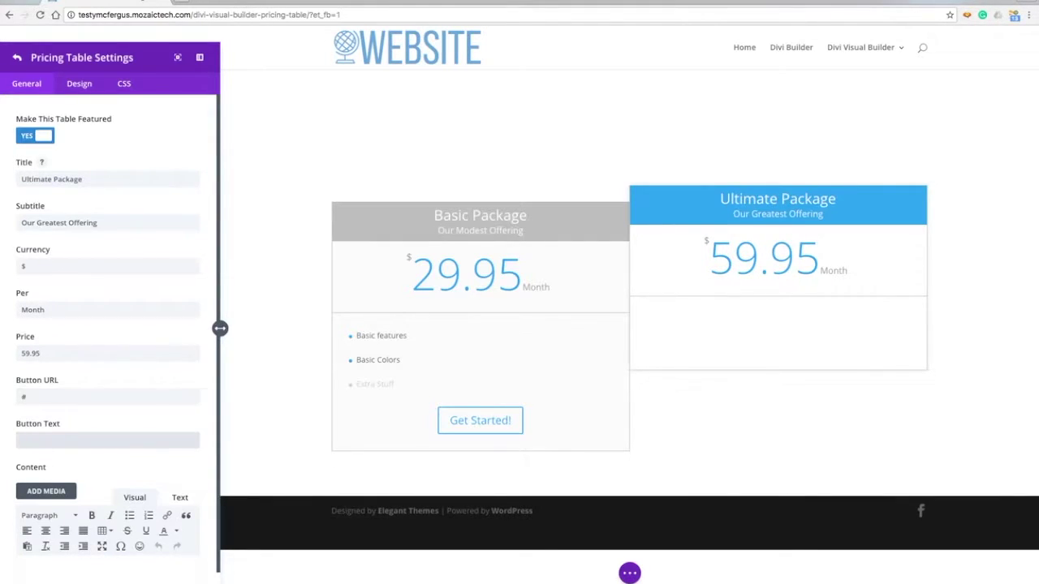
{"action": "type", "text": "Get Started!"}
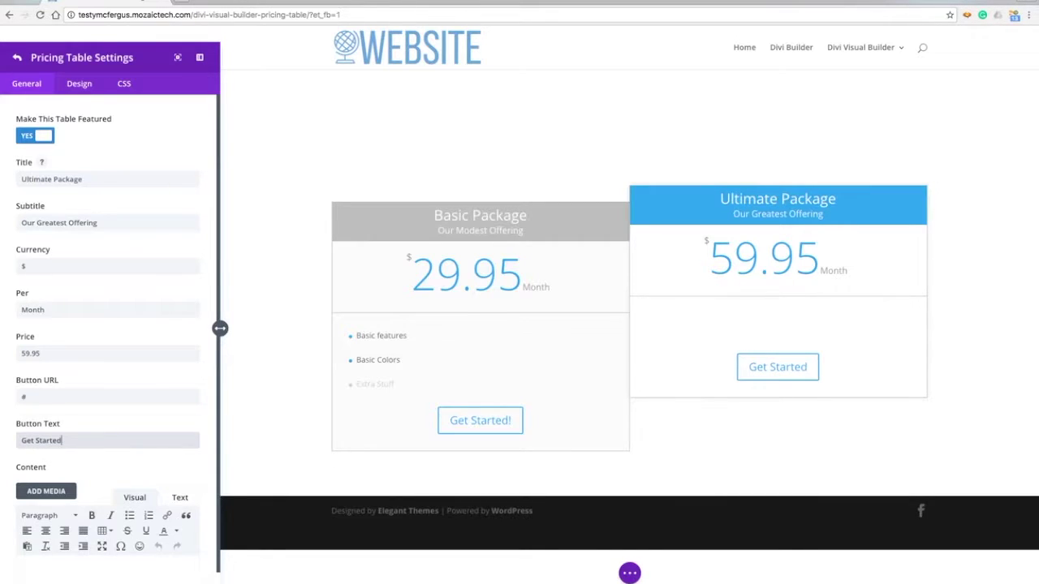
Step: Change the Ultimate Package's button text to "Get Started Now!"
{"action": "key", "text": "BackSpace"}
{"action": "type", "text": "Now"}
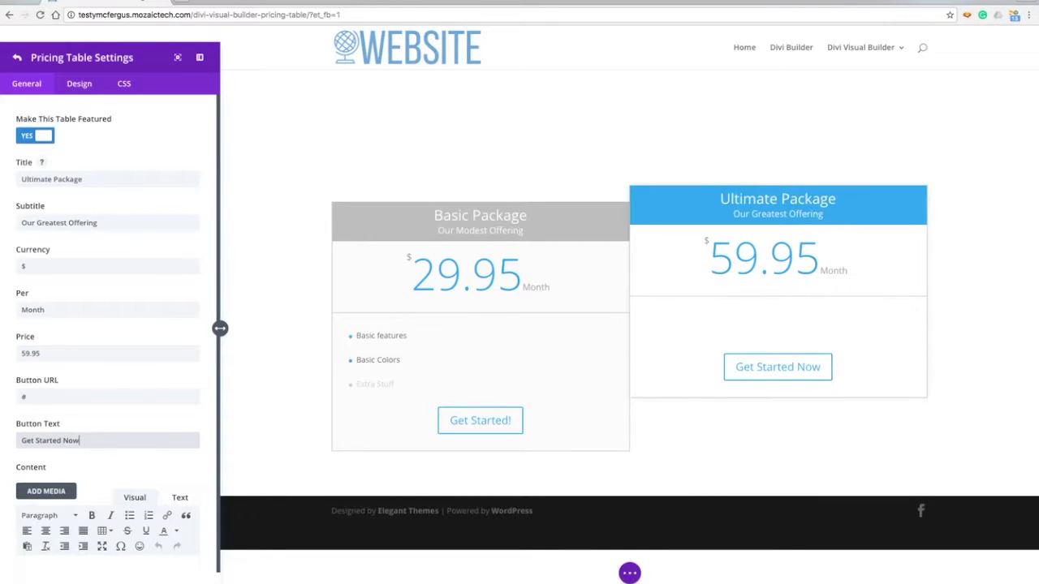
{"action": "type", "text": "!"}
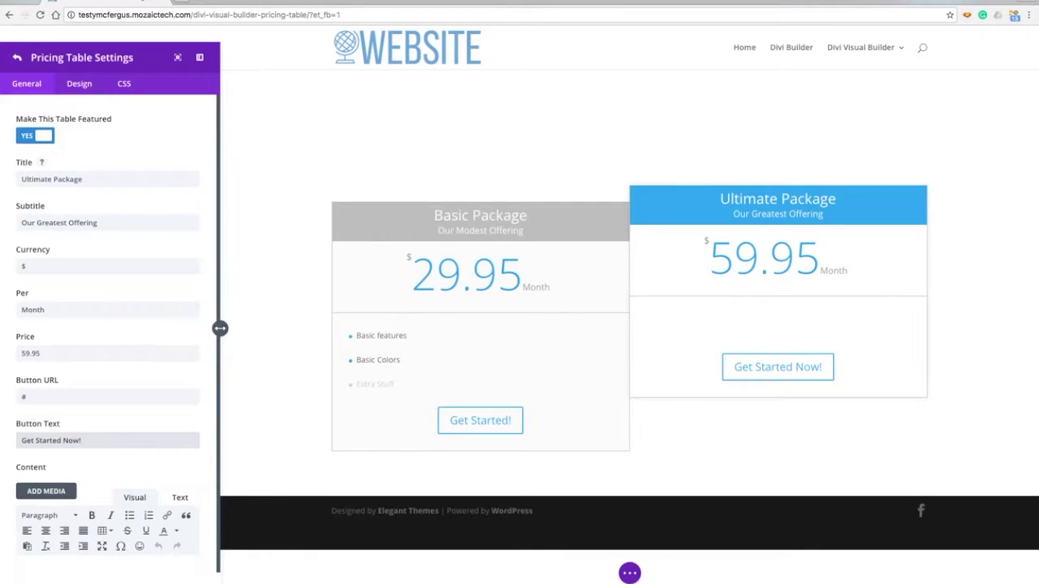
Step: Enter "Ultimate Features", "Ultimate Colors" and "Extra Stuff" as separate content lines of the Ultimate Package, and return to the list of tables
{"action": "scroll", "coordinate": [207, 171], "scroll_direction": "down", "scroll_amount": 1}
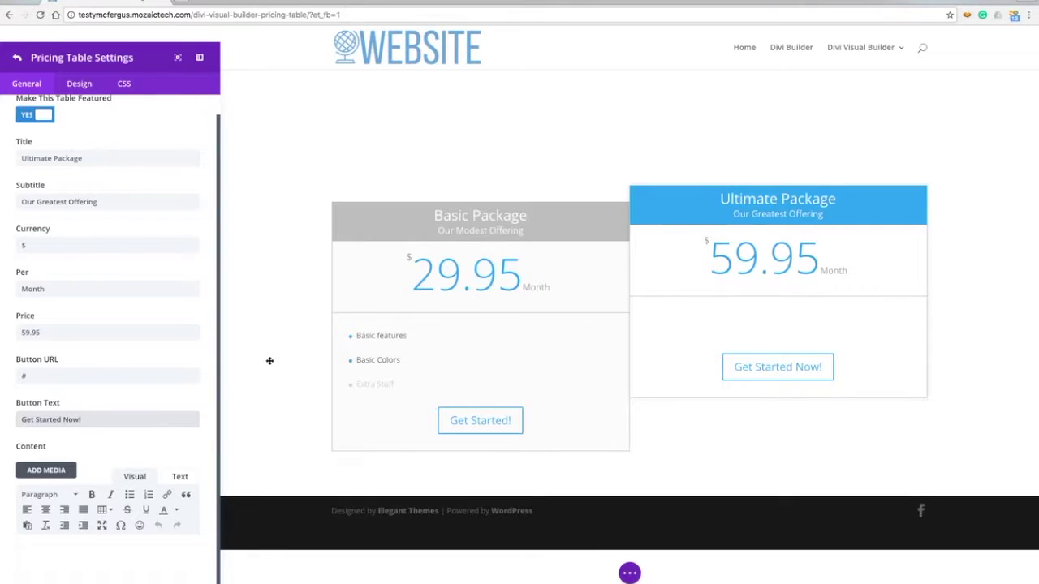
{"action": "left_click", "coordinate": [154, 553]}
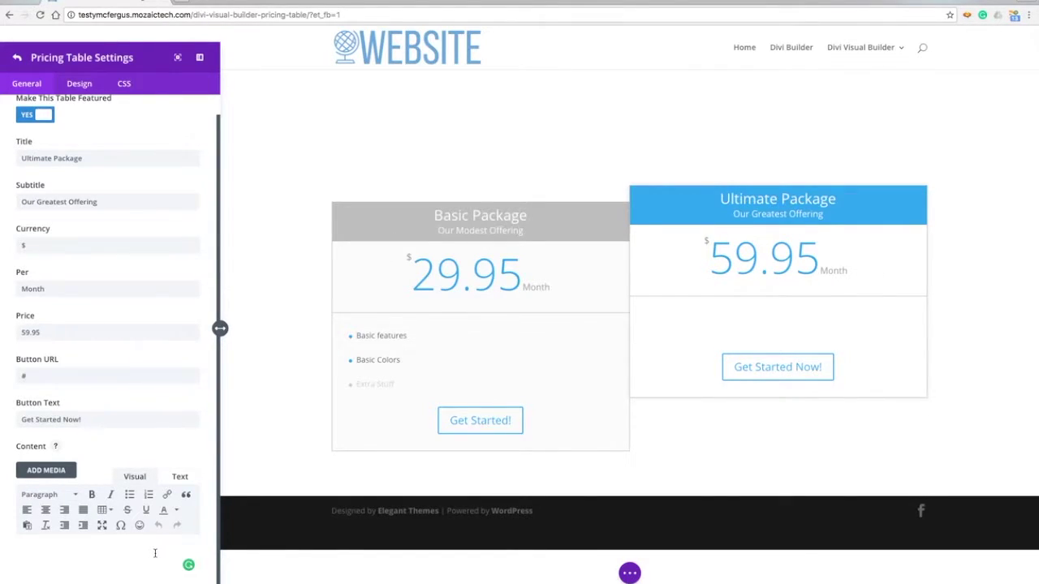
{"action": "type", "text": "Ultimate Features"}
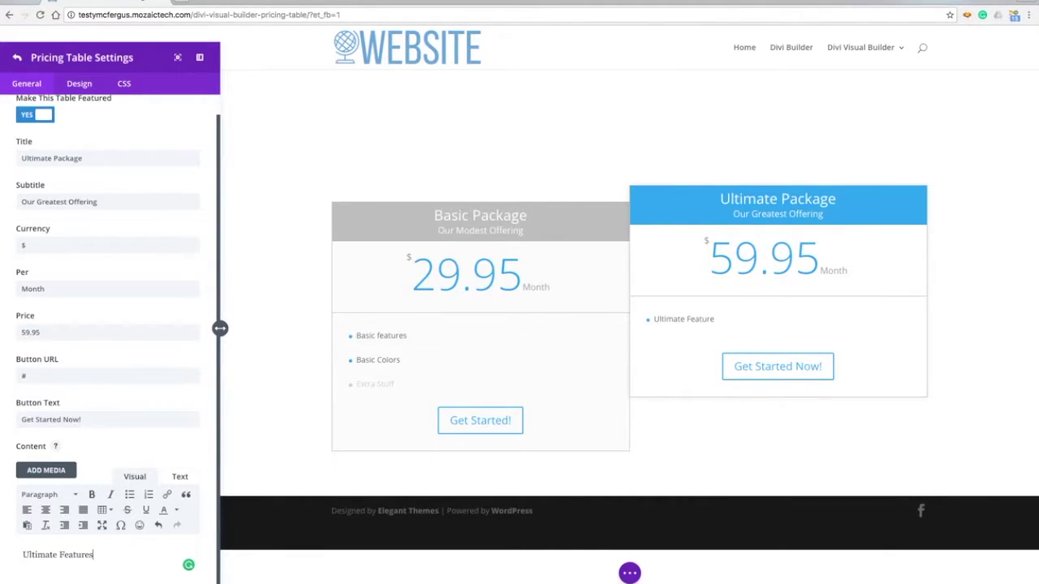
{"action": "key", "text": "Return"}
{"action": "type", "text": "ULtima"}
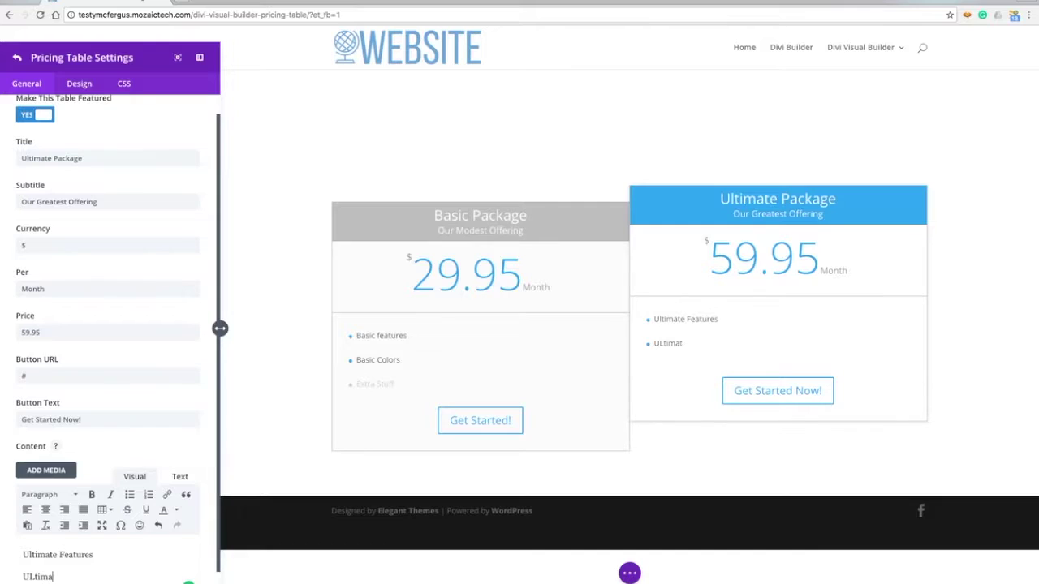
{"action": "key", "text": "BackSpace"}
{"action": "key", "text": "BackSpace"}
{"action": "key", "text": "BackSpace"}
{"action": "key", "text": "BackSpace"}
{"action": "key", "text": "BackSpace"}
{"action": "type", "text": "lit"}
{"action": "key", "text": "BackSpace"}
{"action": "key", "text": "BackSpace"}
{"action": "type", "text": "timate Colors"}
{"action": "key", "text": "Return"}
{"action": "type", "text": "Extra Stuff"}
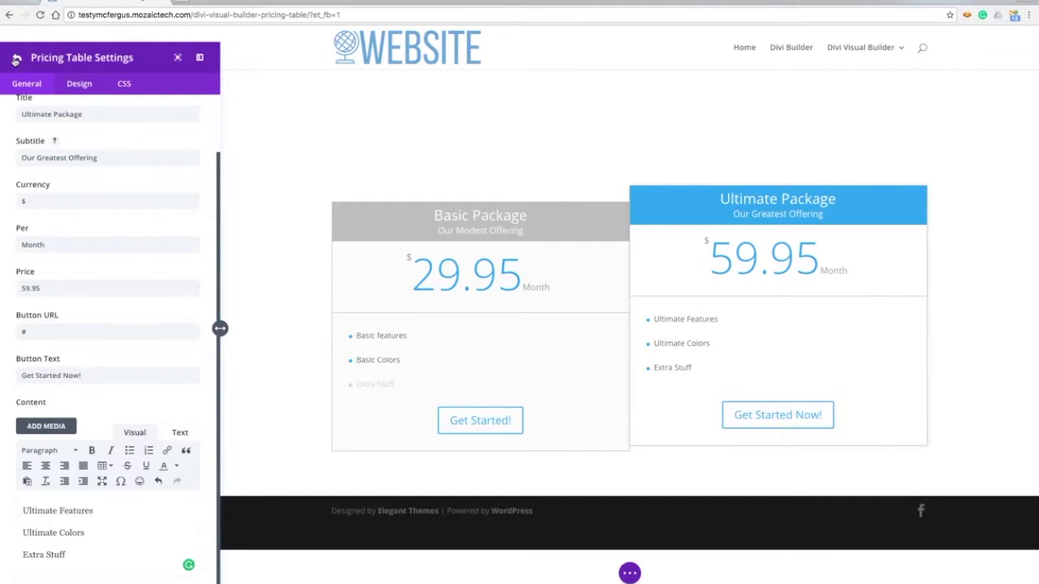
{"action": "left_click", "coordinate": [15, 60]}
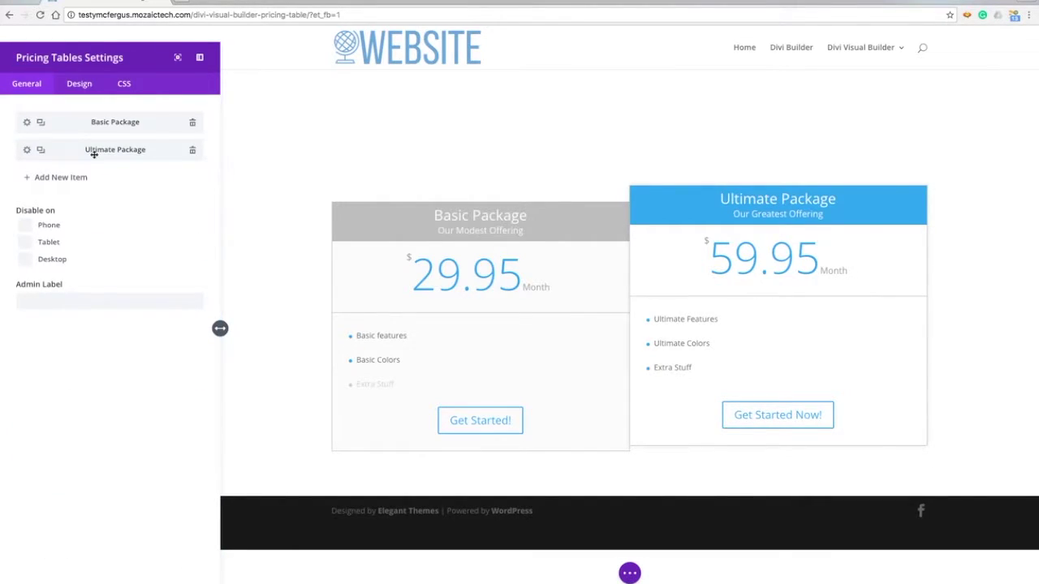
Step: Set the pricing tables module's featured table background color to the preset magenta-pink
{"action": "left_click", "coordinate": [87, 91]}
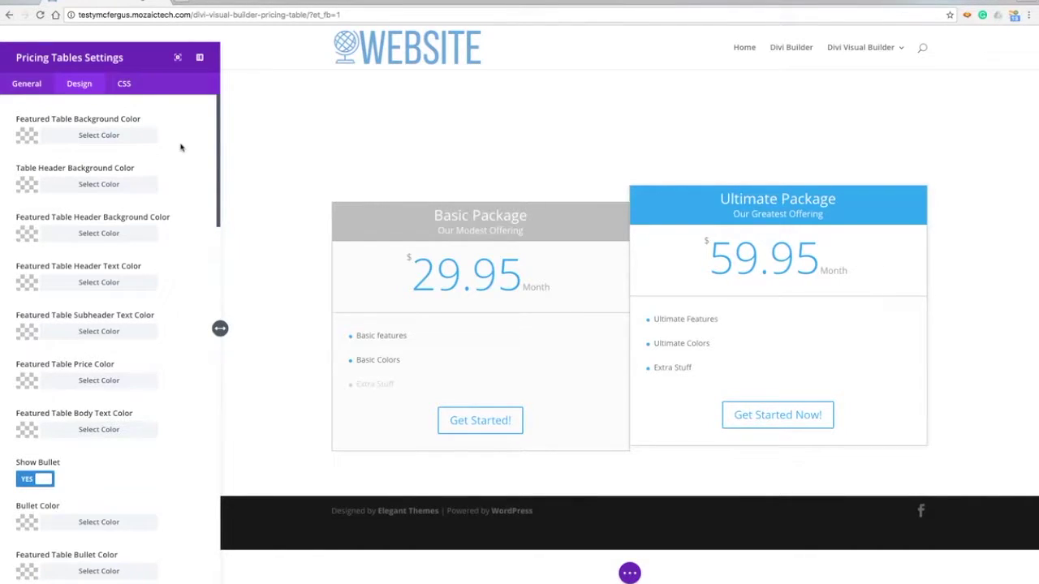
{"action": "scroll", "coordinate": [181, 147], "scroll_direction": "down", "scroll_amount": 2}
{"action": "scroll", "coordinate": [181, 147], "scroll_direction": "up", "scroll_amount": 2}
{"action": "left_click", "coordinate": [25, 137]}
{"action": "left_click", "coordinate": [53, 288]}
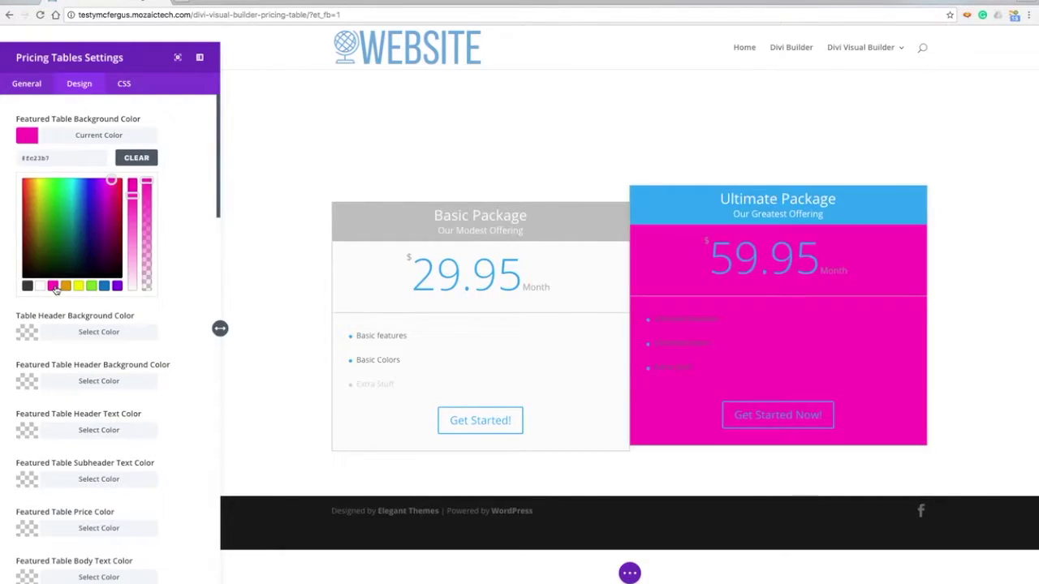
{"action": "left_click", "coordinate": [34, 141]}
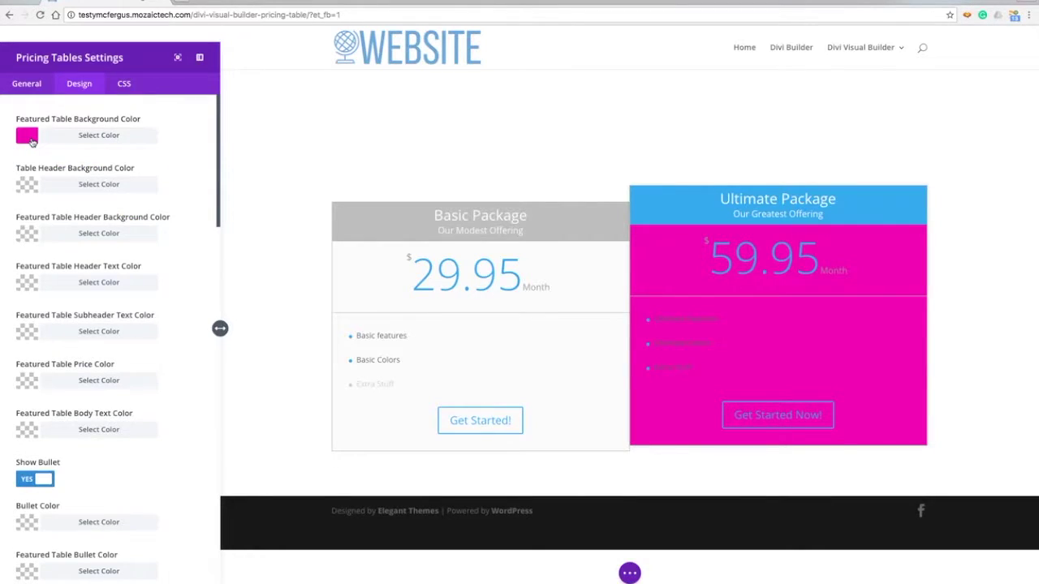
Step: Set the table header background color to orange (#e09900) and the featured table header background color to the preset magenta-pink
{"action": "left_click", "coordinate": [27, 185]}
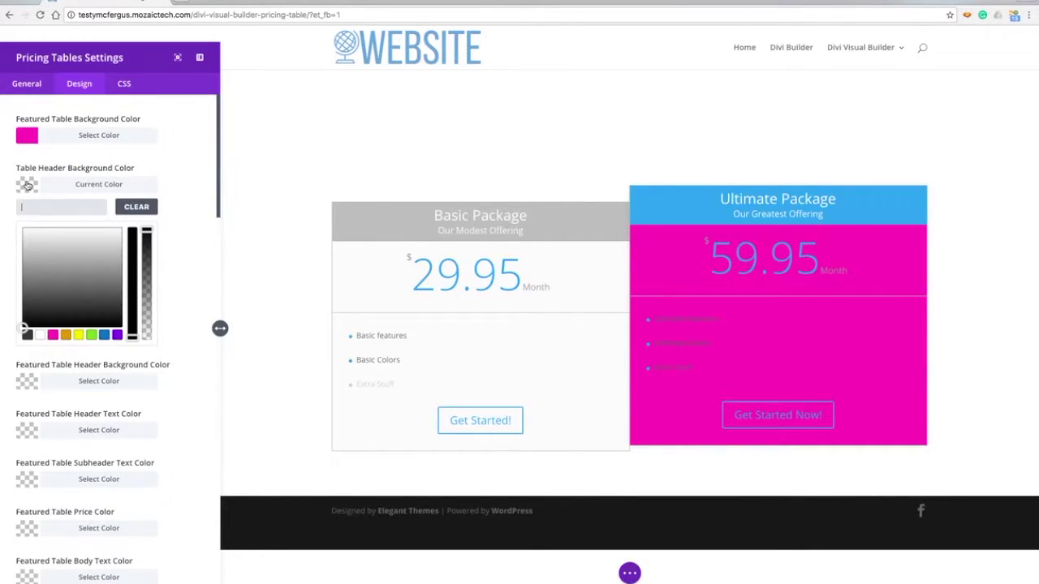
{"action": "left_click", "coordinate": [65, 335]}
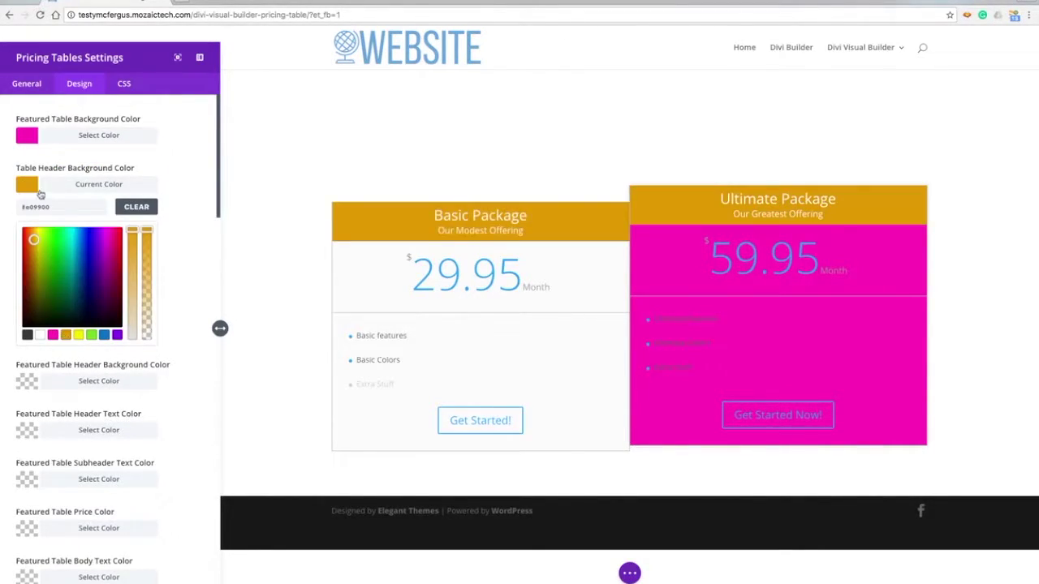
{"action": "left_click", "coordinate": [29, 186]}
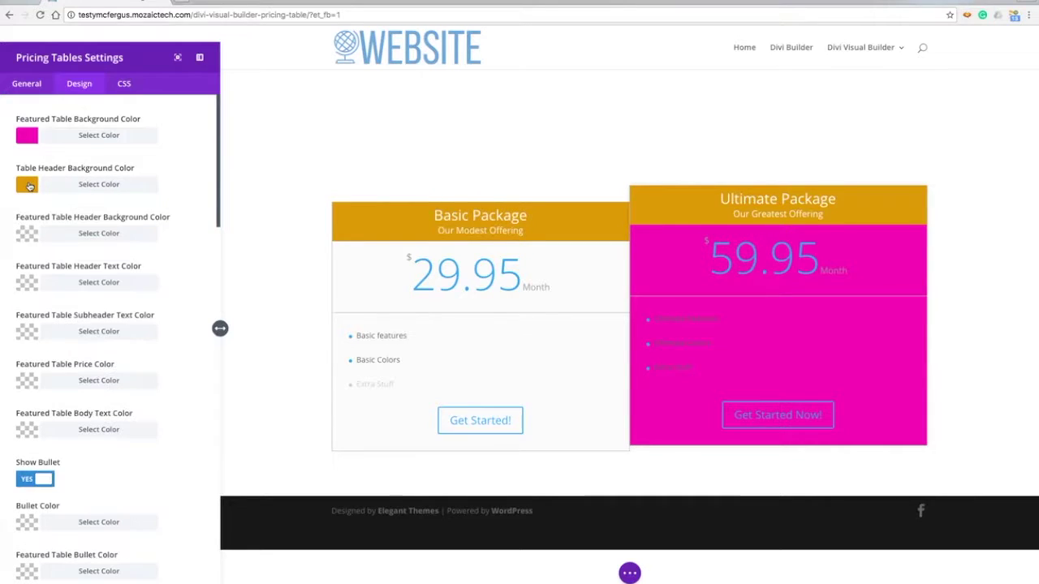
{"action": "left_click", "coordinate": [28, 235]}
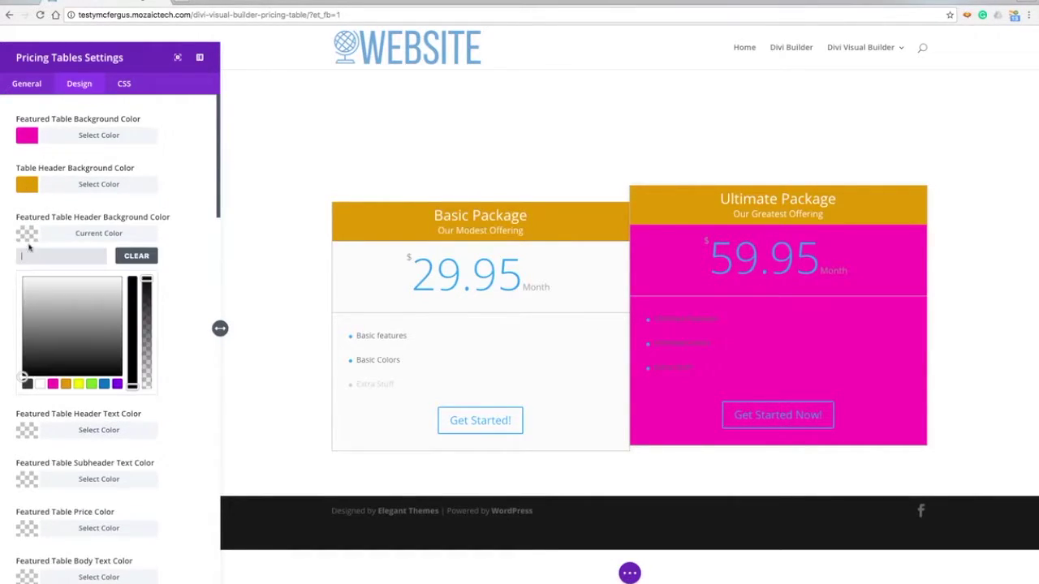
{"action": "left_click", "coordinate": [53, 385]}
{"action": "left_click", "coordinate": [29, 237]}
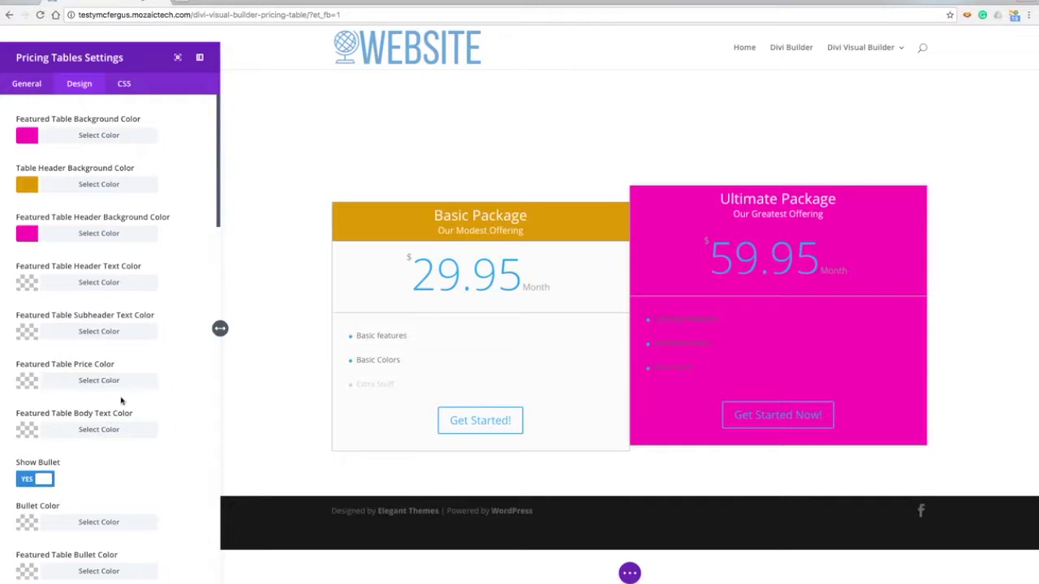
Step: Review the module's remaining design options, from featured text colors and bullets through fonts and spacing to borders and custom button styles
{"action": "scroll", "coordinate": [186, 366], "scroll_direction": "down", "scroll_amount": 3}
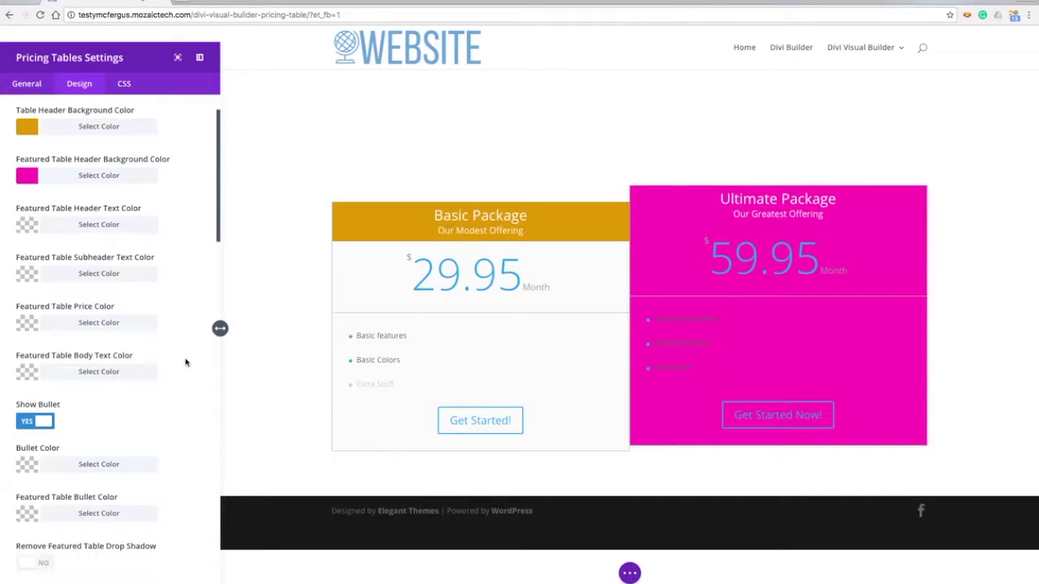
{"action": "scroll", "coordinate": [186, 363], "scroll_direction": "down", "scroll_amount": 4}
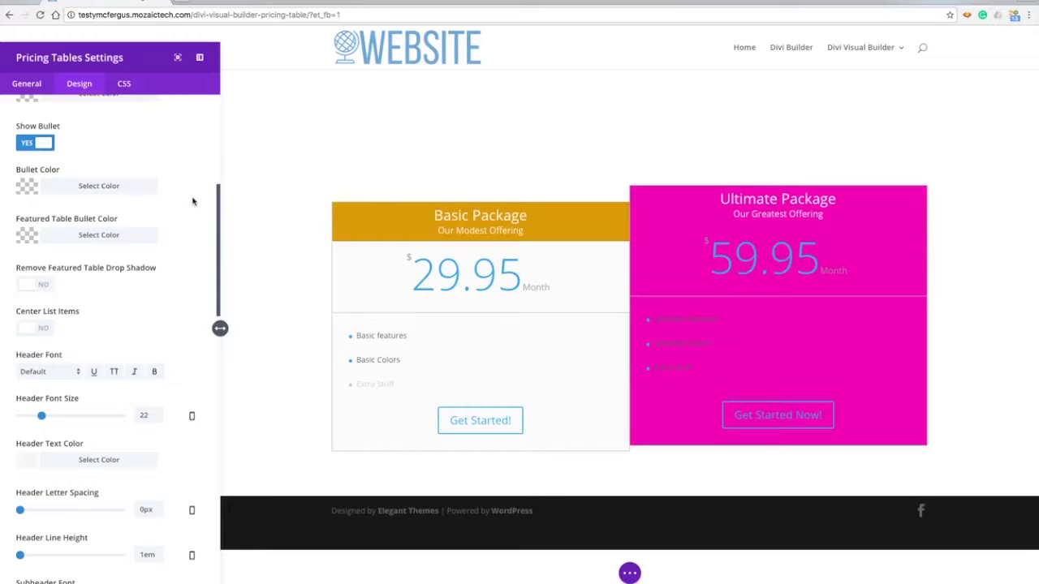
{"action": "scroll", "coordinate": [192, 201], "scroll_direction": "up", "scroll_amount": 5}
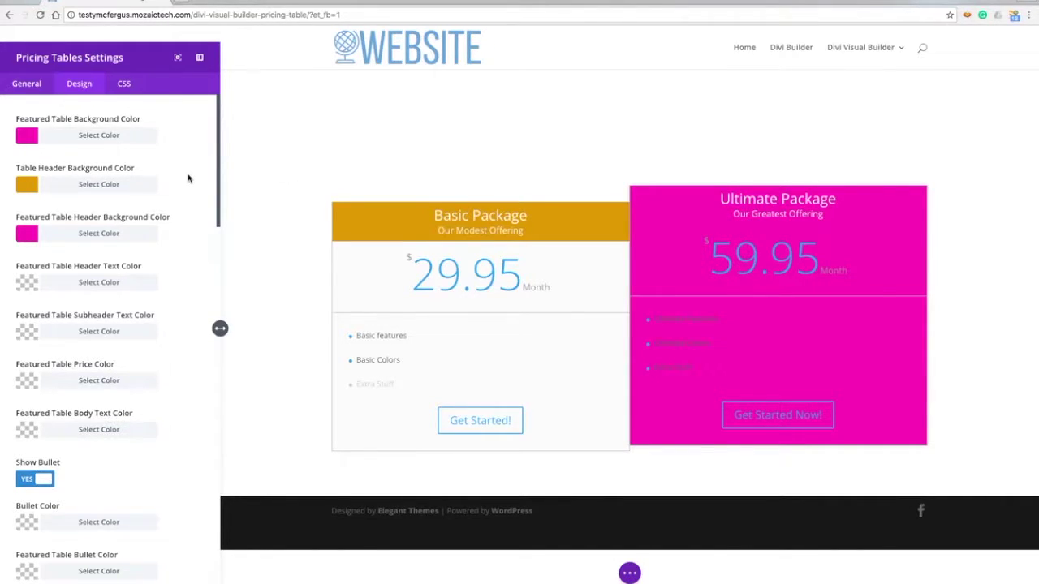
{"action": "scroll", "coordinate": [178, 193], "scroll_direction": "down", "scroll_amount": 10}
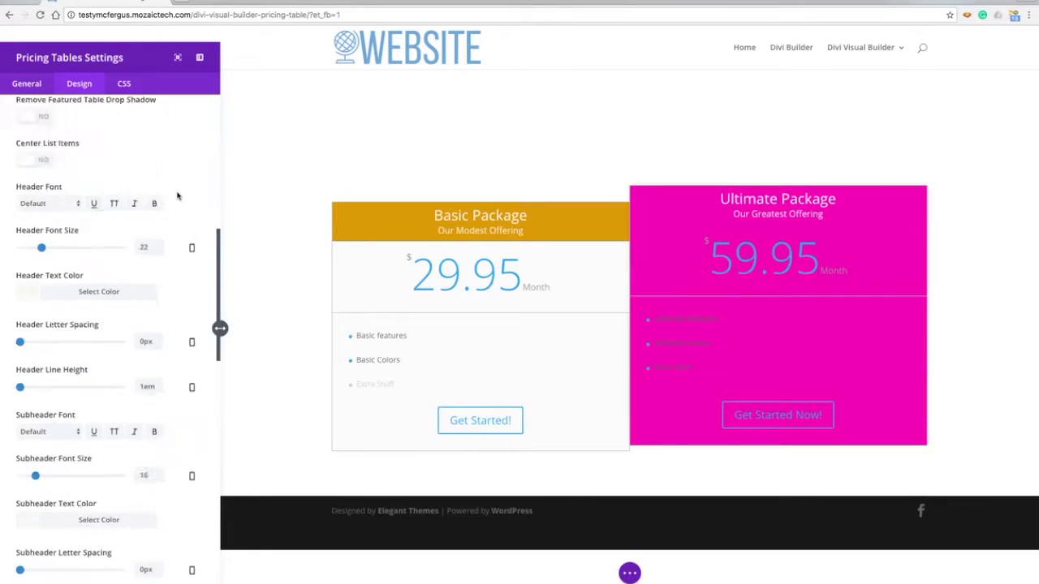
{"action": "scroll", "coordinate": [177, 195], "scroll_direction": "down", "scroll_amount": 10}
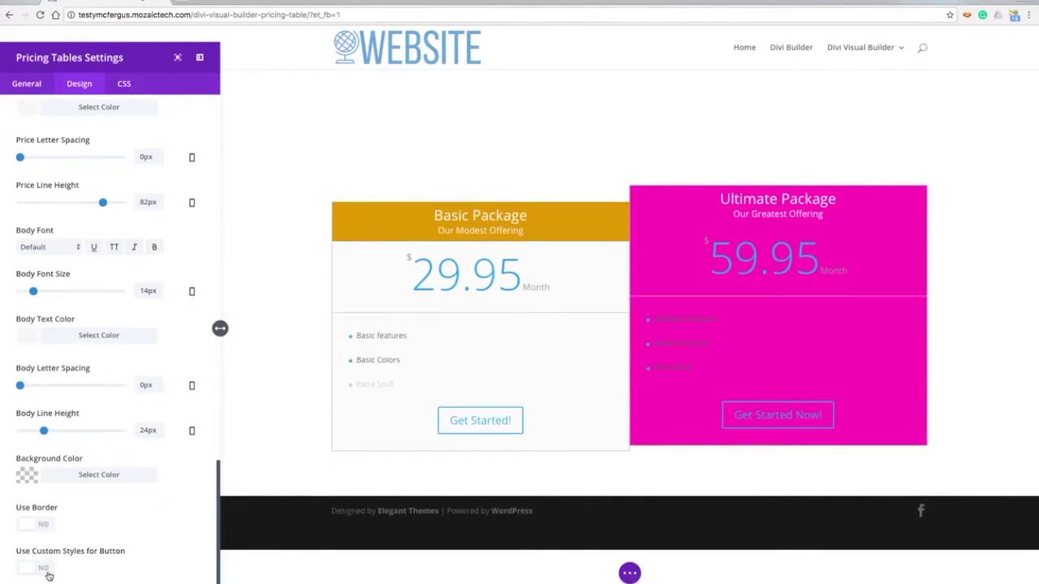
Step: Examine the individual design options of the Basic Package table, and return to its general settings
{"action": "left_click", "coordinate": [29, 85]}
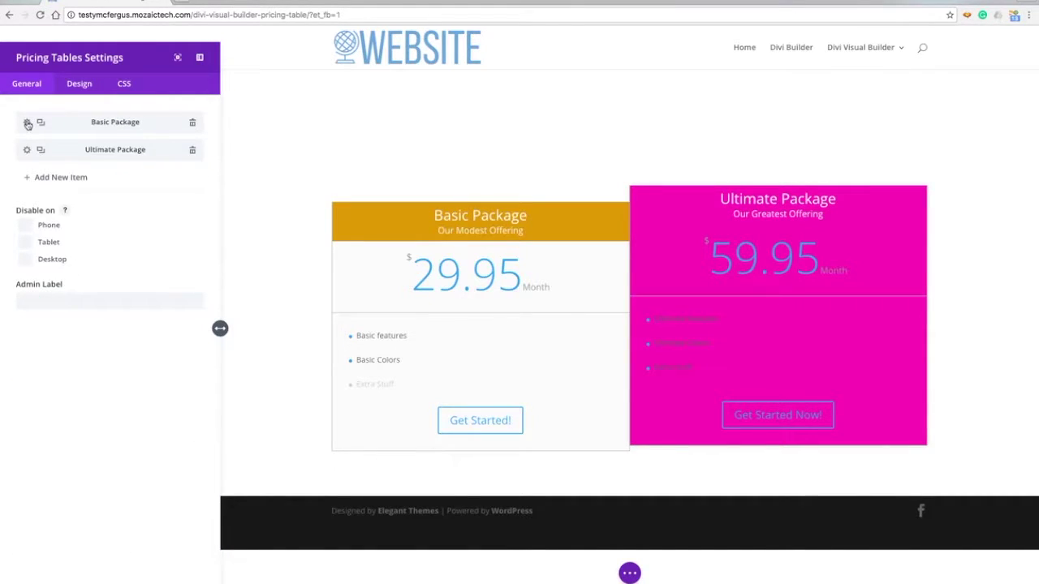
{"action": "left_click", "coordinate": [27, 123]}
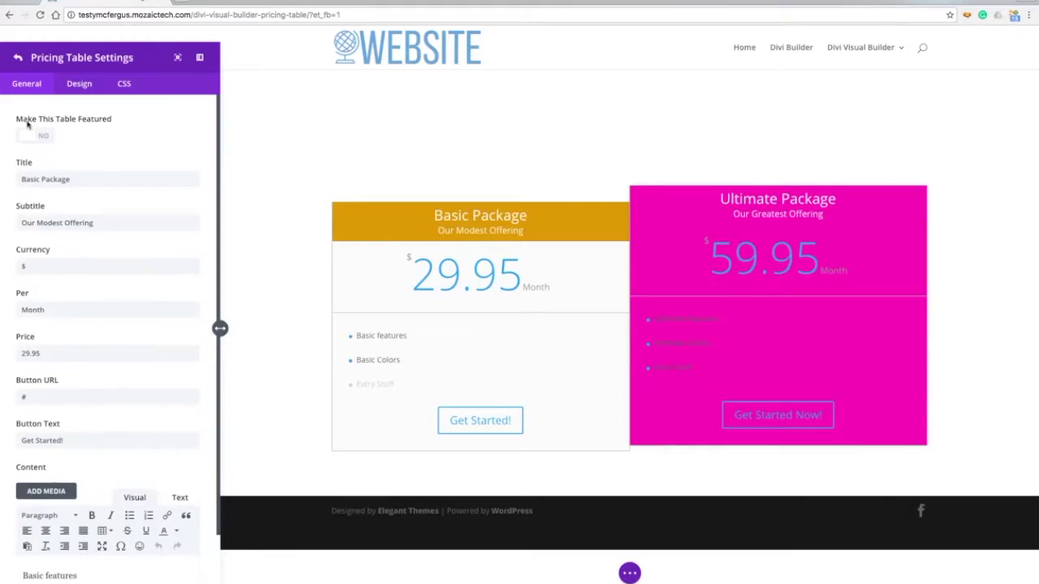
{"action": "left_click", "coordinate": [76, 84]}
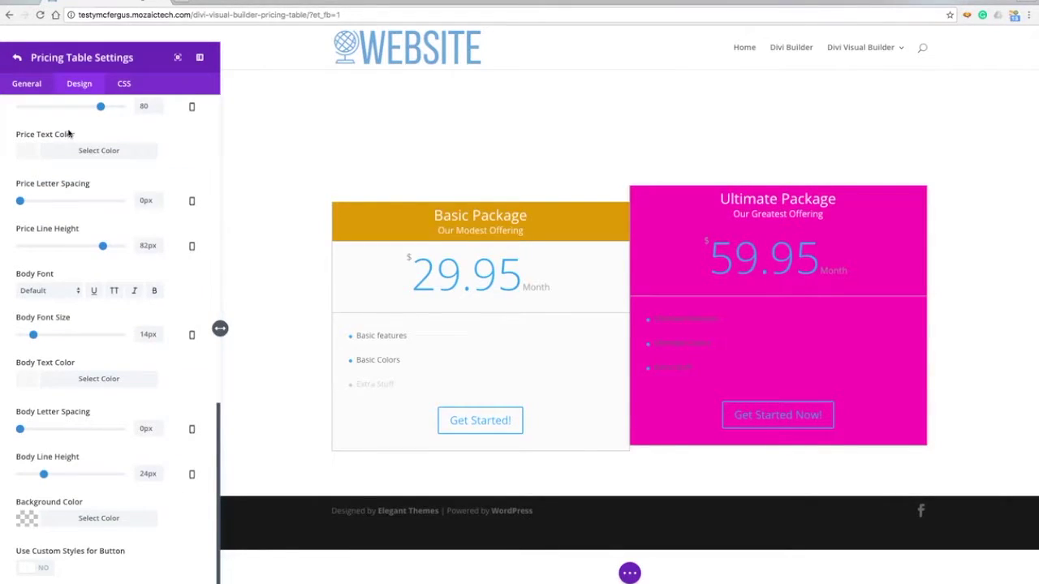
{"action": "scroll", "coordinate": [181, 135], "scroll_direction": "up", "scroll_amount": 10}
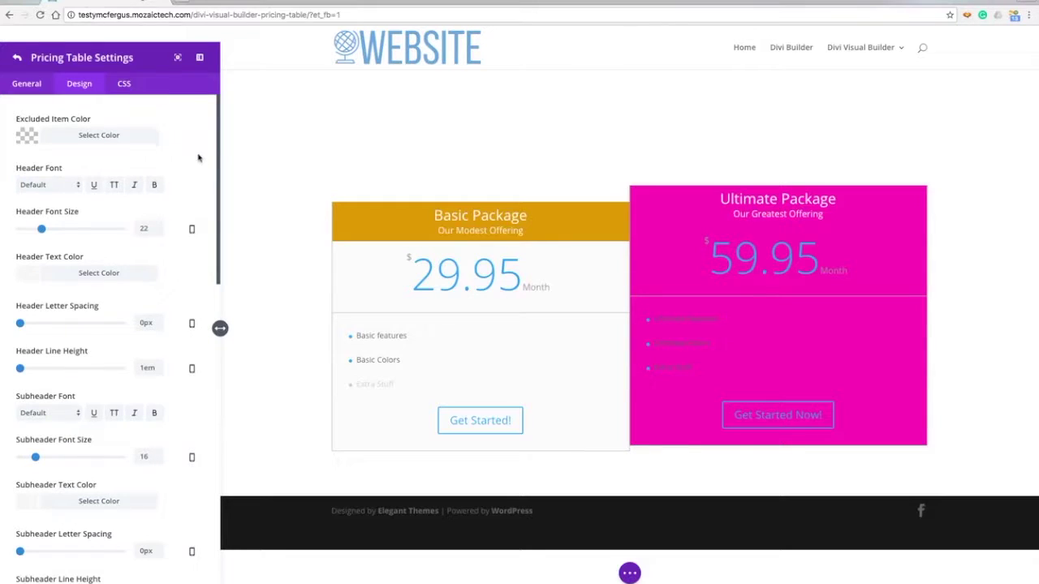
{"action": "scroll", "coordinate": [202, 172], "scroll_direction": "down", "scroll_amount": 10}
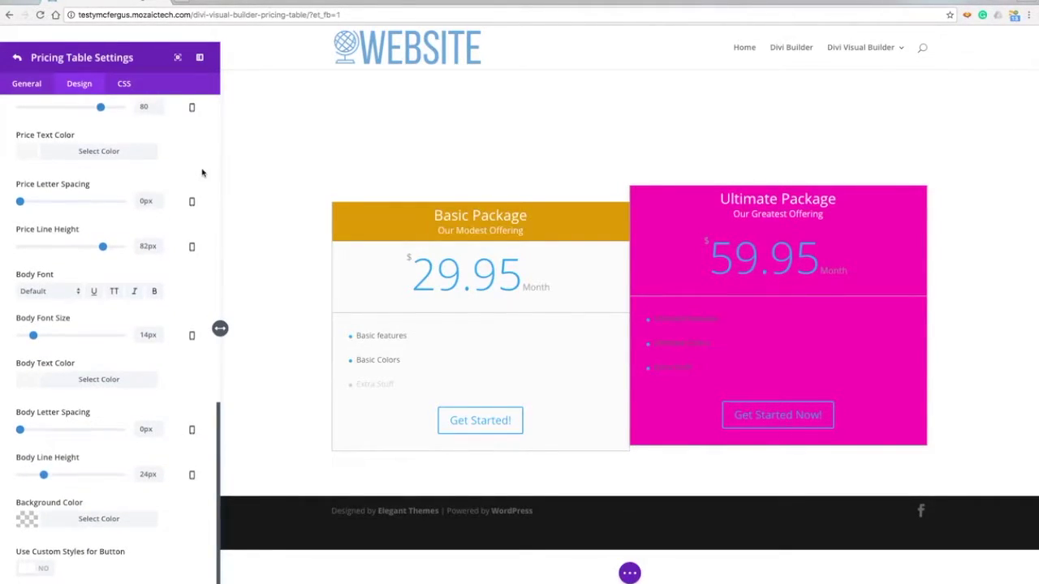
{"action": "scroll", "coordinate": [202, 172], "scroll_direction": "up", "scroll_amount": 10}
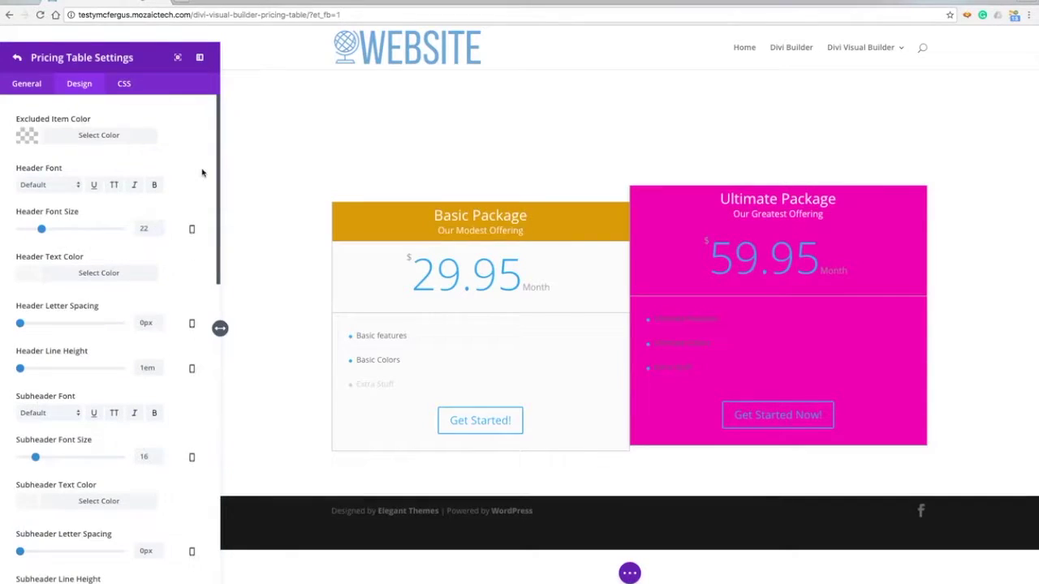
{"action": "left_click", "coordinate": [27, 84]}
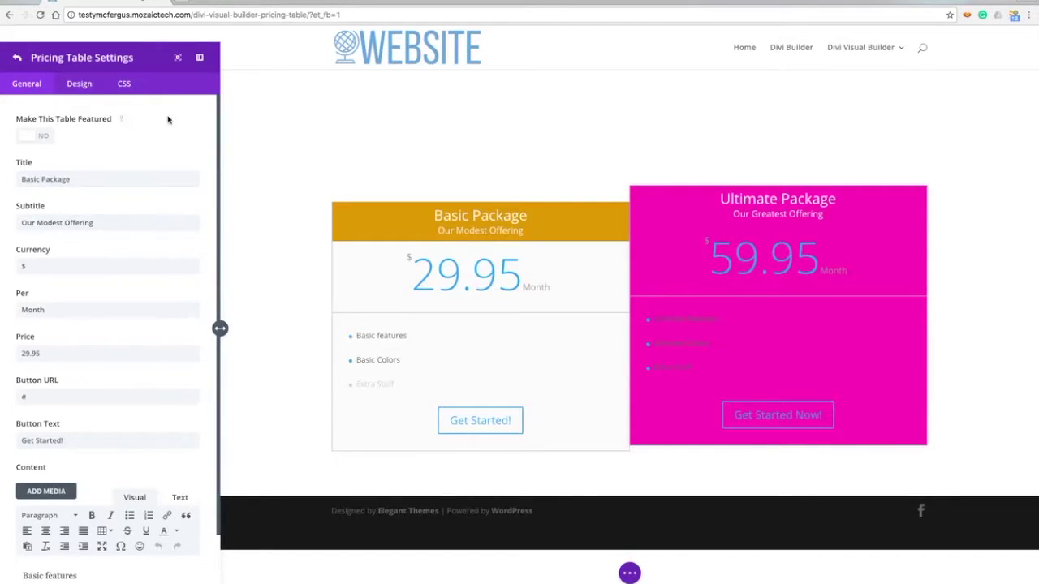